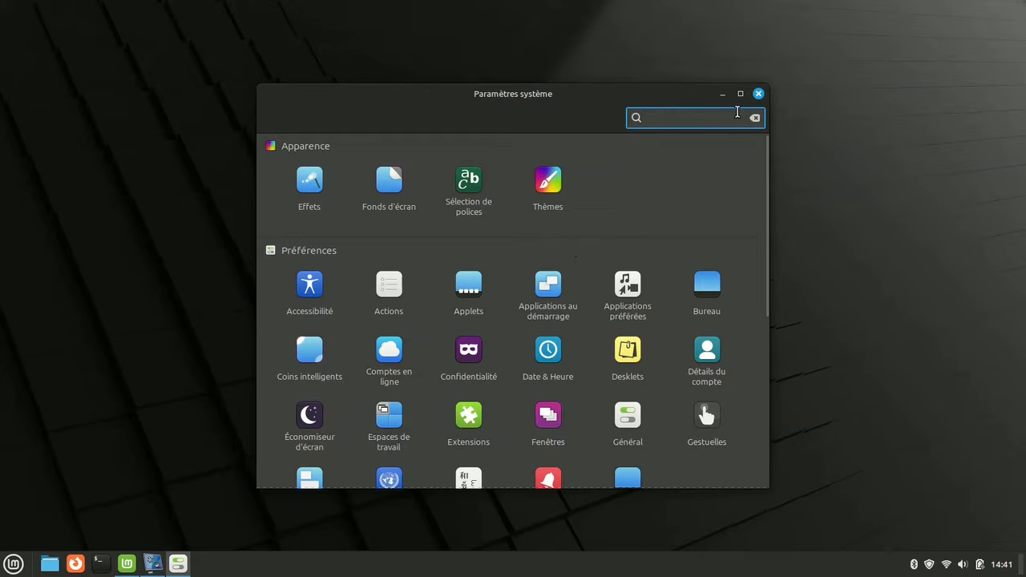
Maximize the System Settings window and turn off desktop and window effects in Effets
left_click(739, 94)
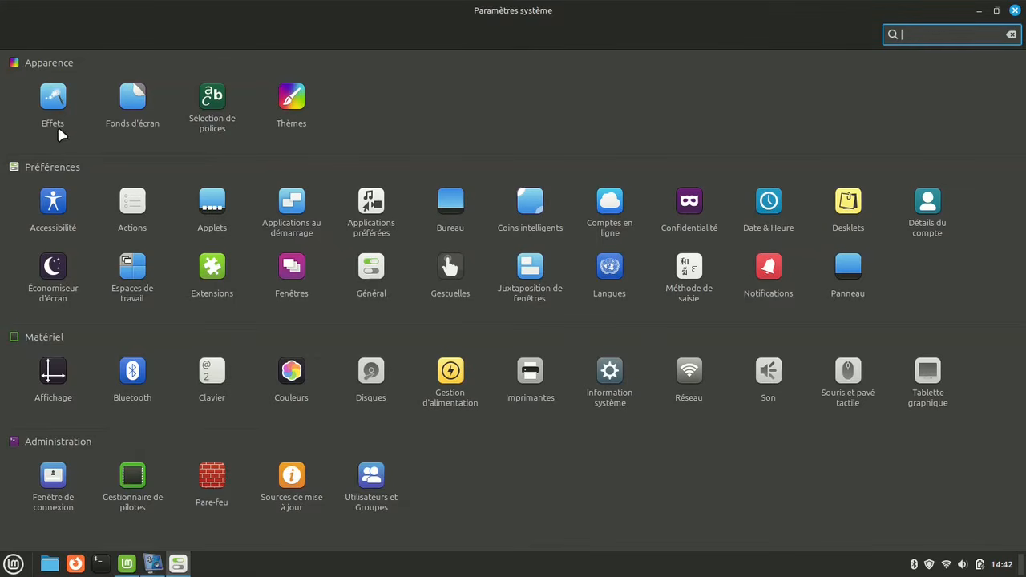
left_click(52, 98)
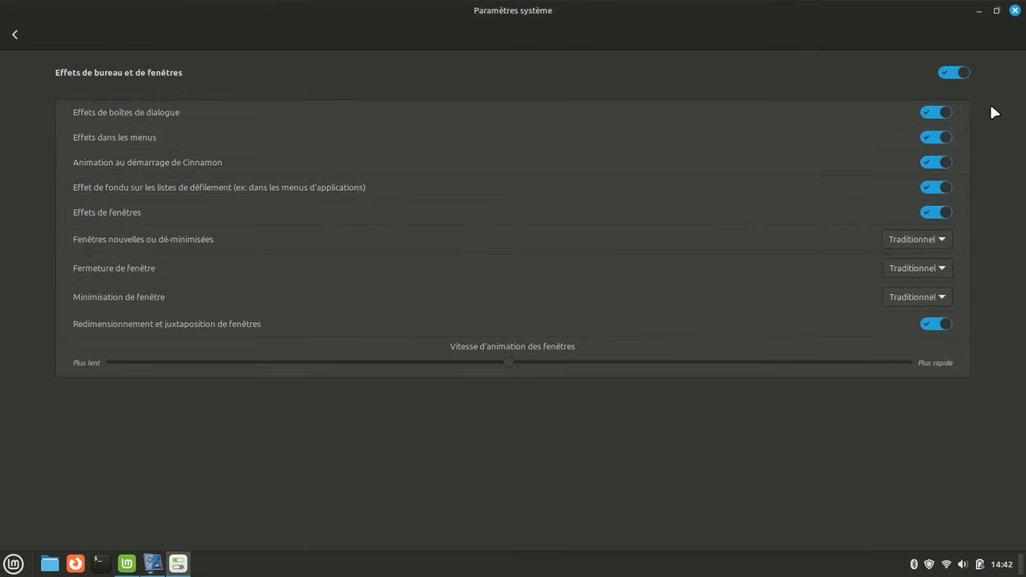
left_click(946, 73)
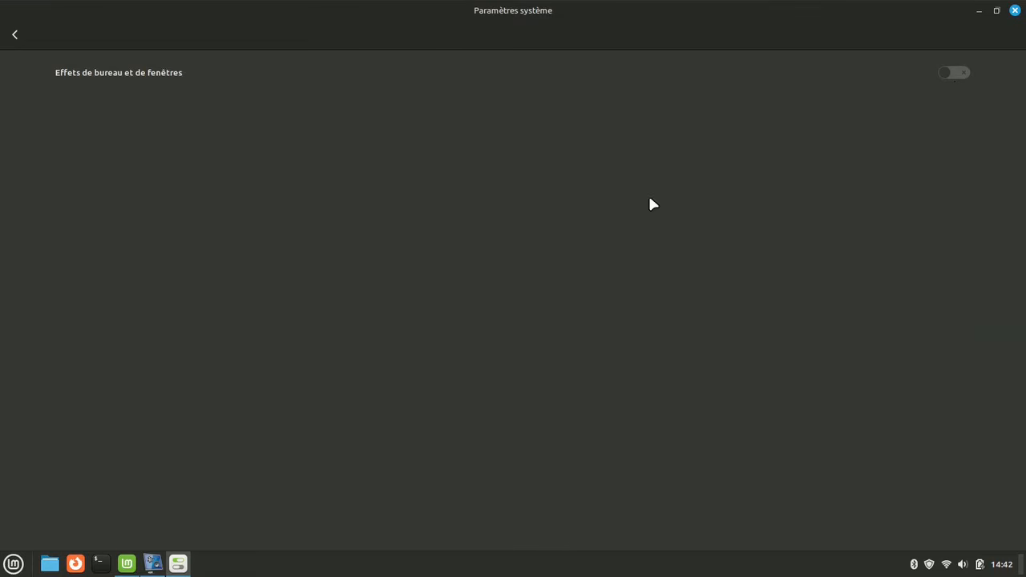
left_click(15, 37)
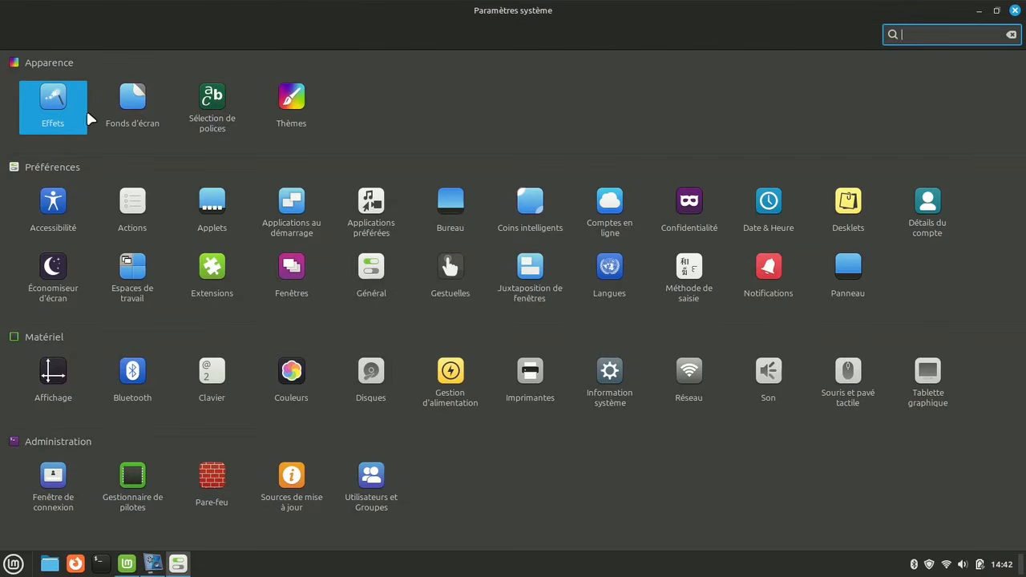
Open the Fonds d'écran settings at normal window size and apply the Linux Mint wallpapers Sele, Bookwood and Kevin Tee
left_click(129, 105)
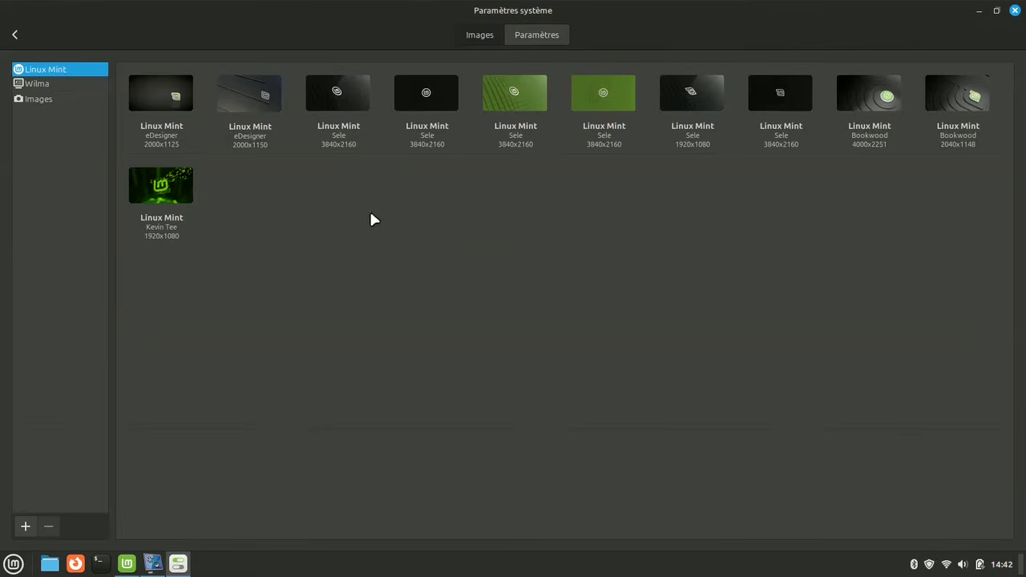
left_click(997, 12)
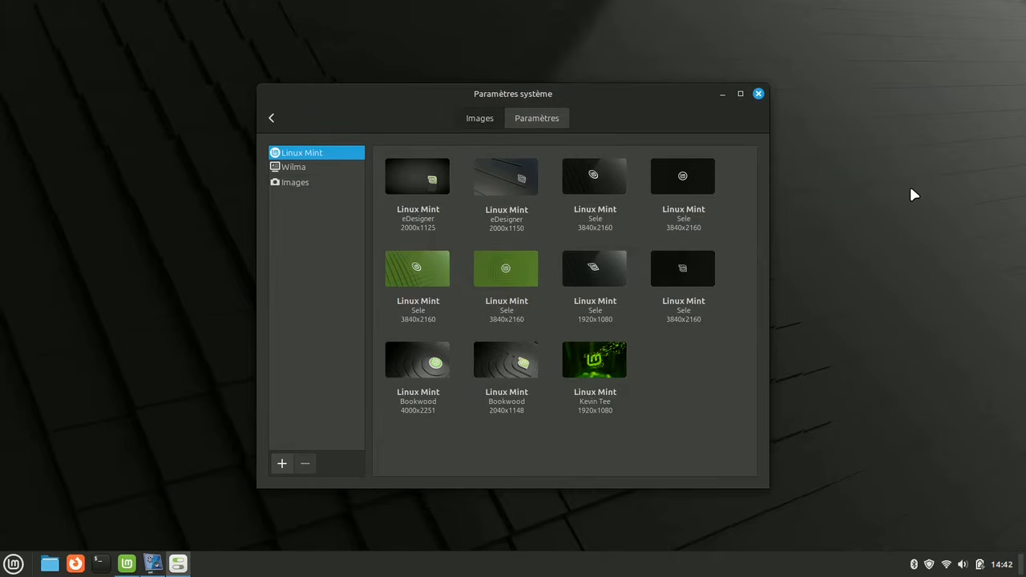
left_click(410, 281)
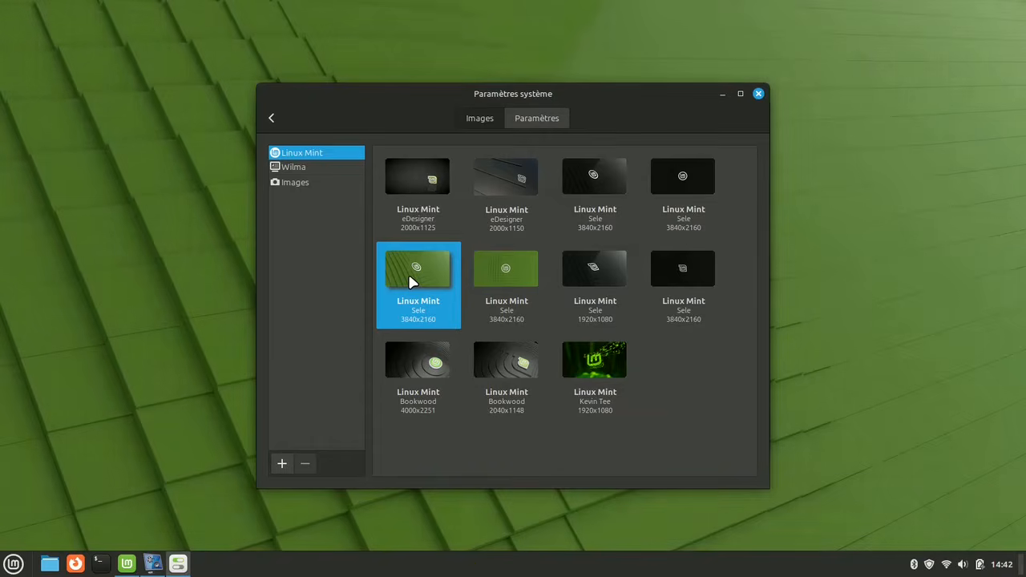
left_click(430, 367)
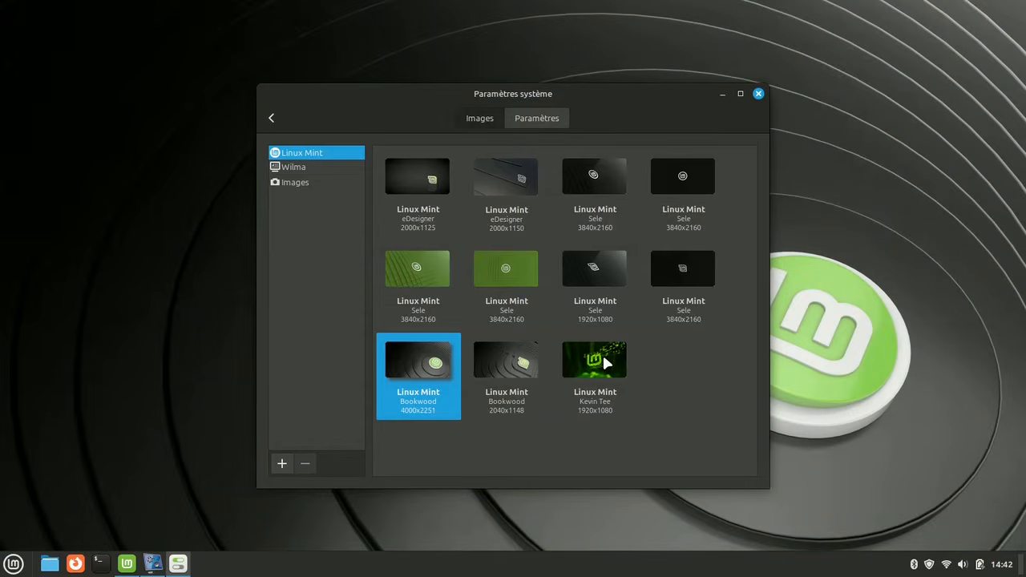
left_click(603, 359)
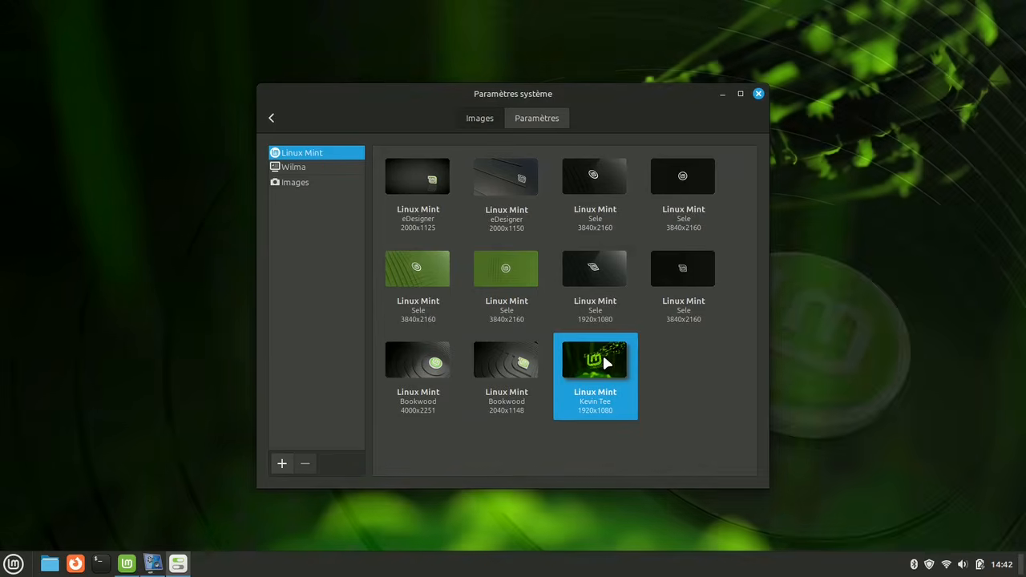
Switch to the Wilma collection and apply the Monument Valley, Morocco and Chalet wallpapers
left_click(307, 171)
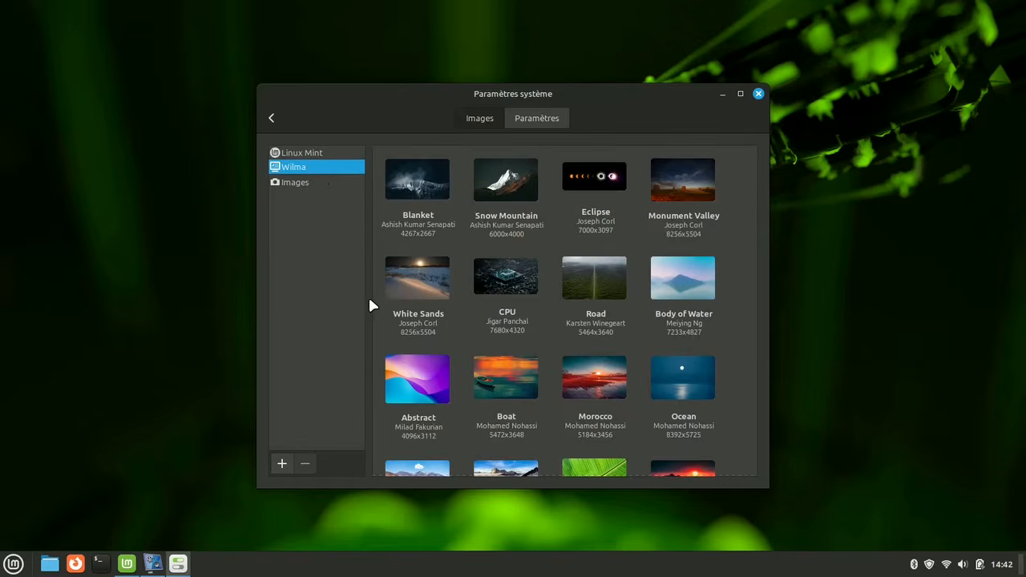
left_click(691, 186)
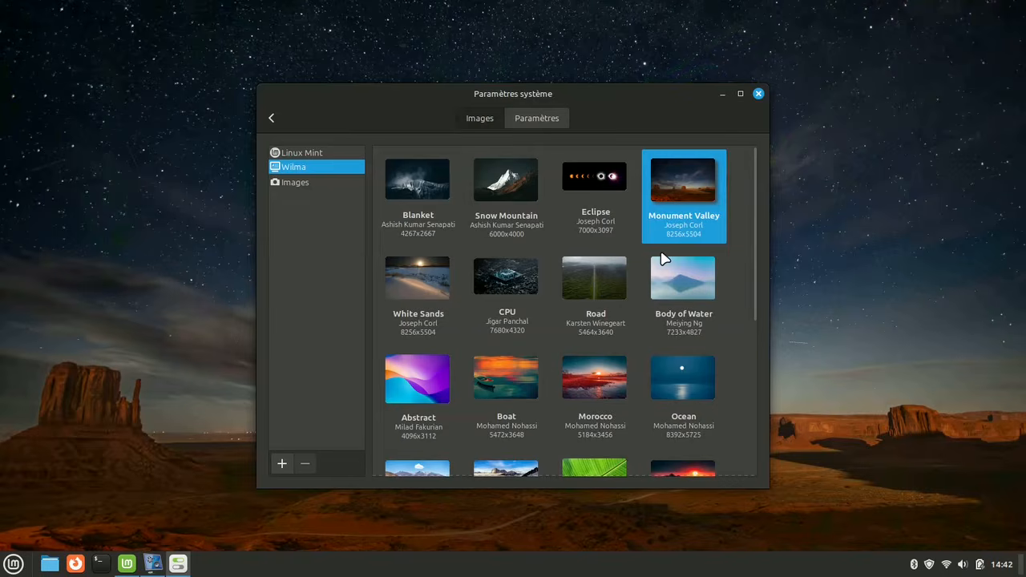
left_click(573, 380)
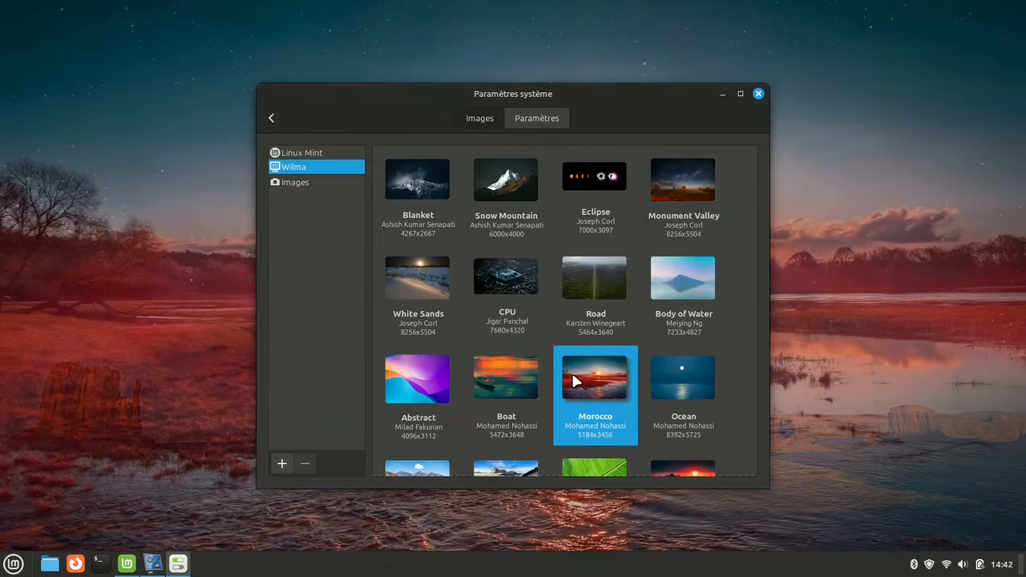
left_click(495, 475)
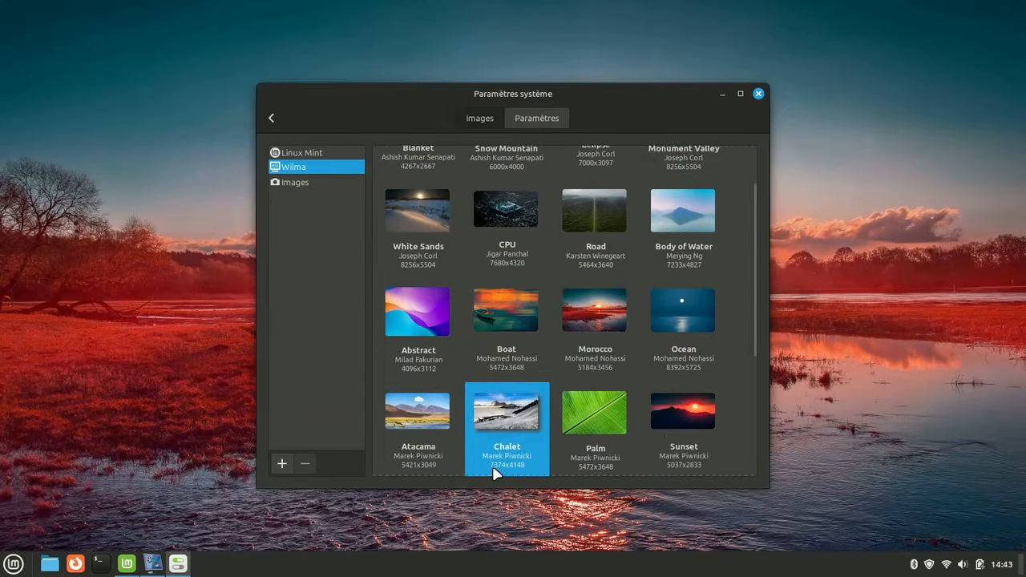
Apply the Wilma wallpapers Earth, Moon Phases and Colors
scroll(498, 355, "down", 5)
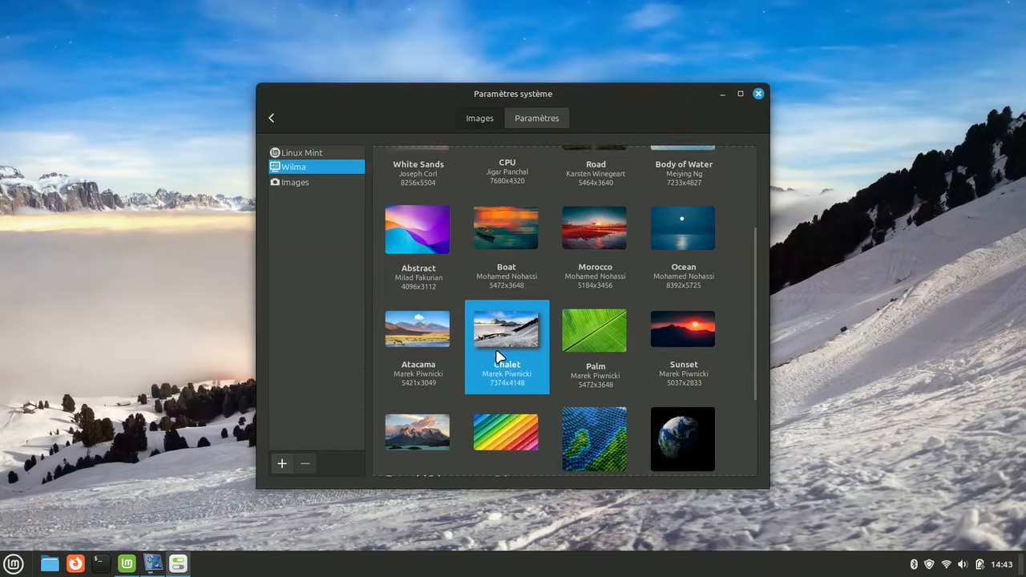
left_click(692, 312)
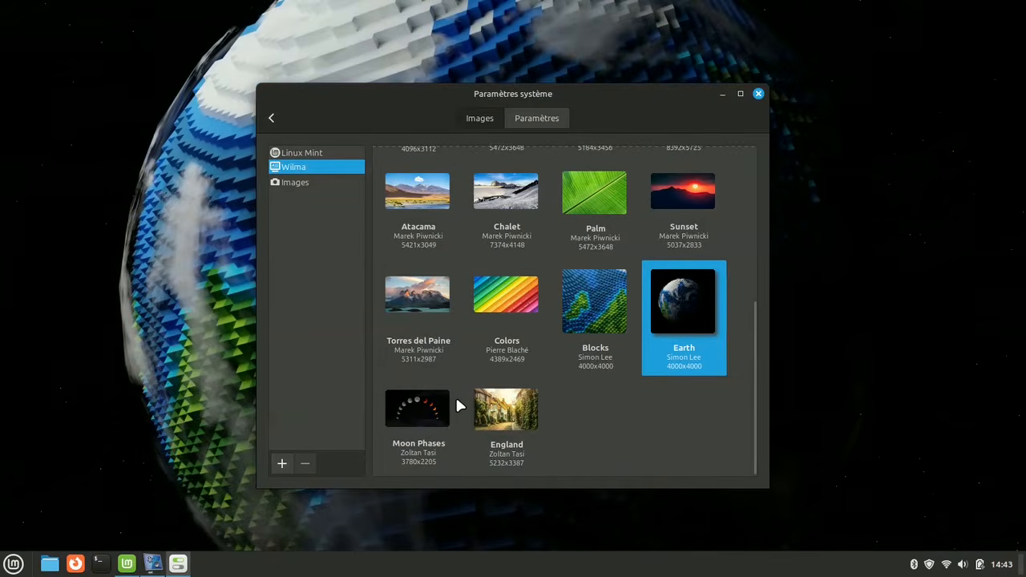
left_click(433, 410)
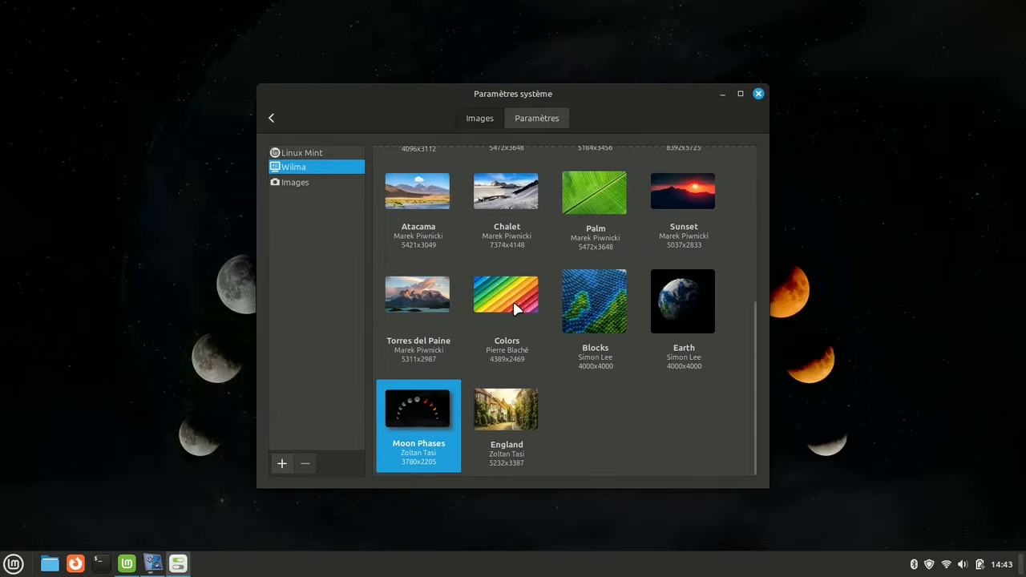
left_click(513, 296)
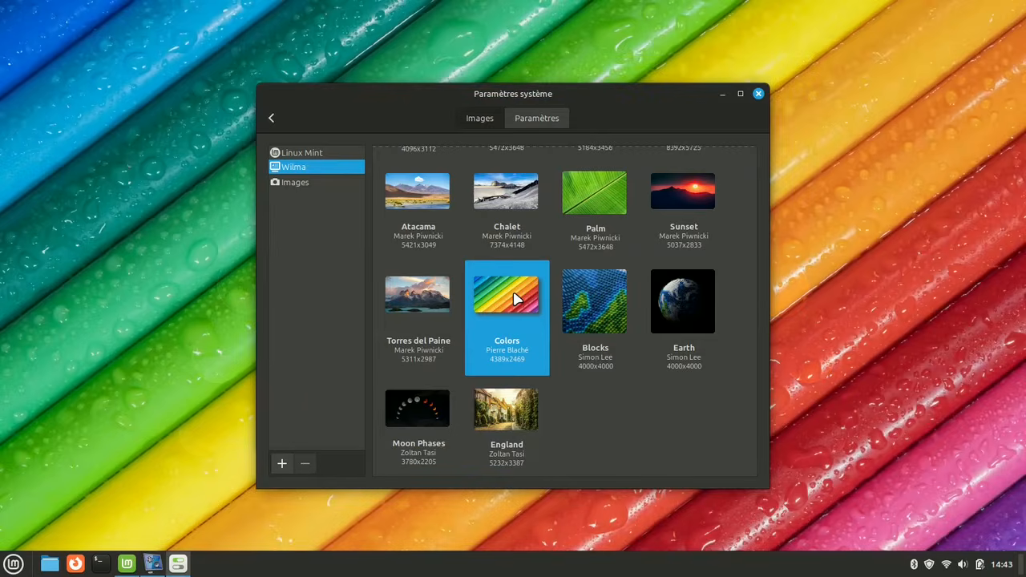
Add the Images/Fonds d'écran folder from the home directory as a wallpaper collection
left_click(295, 183)
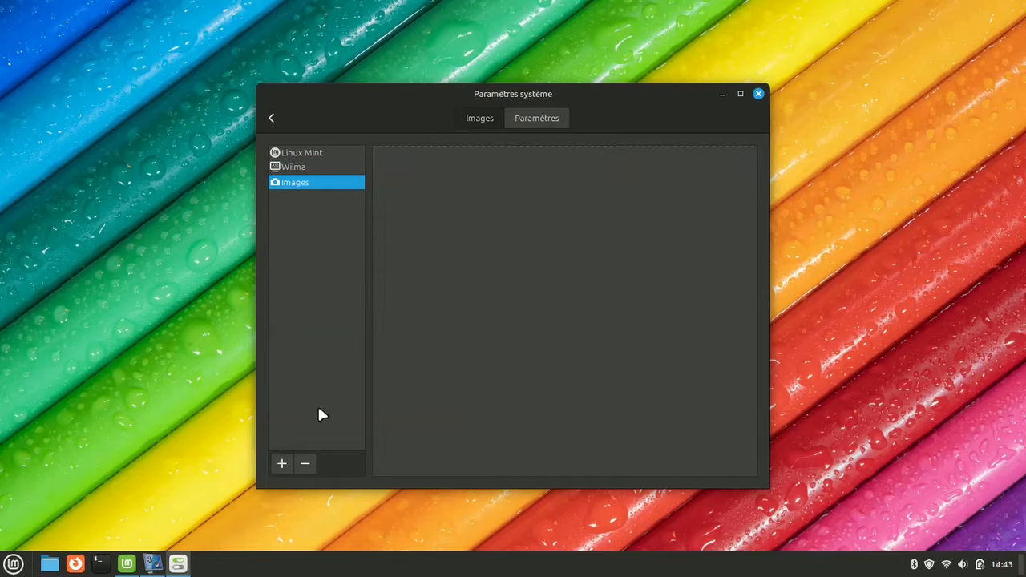
left_click(280, 464)
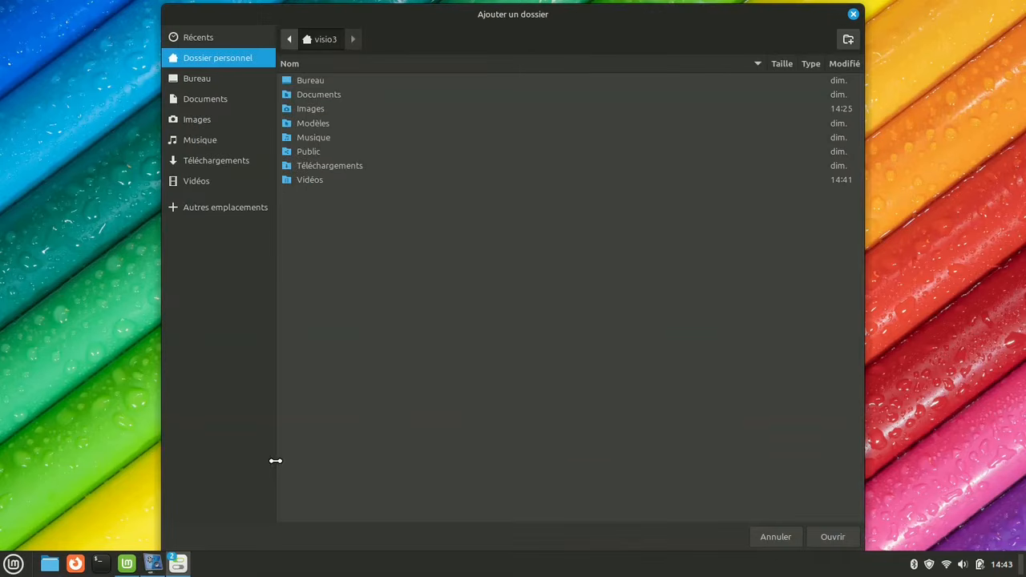
left_click(305, 112)
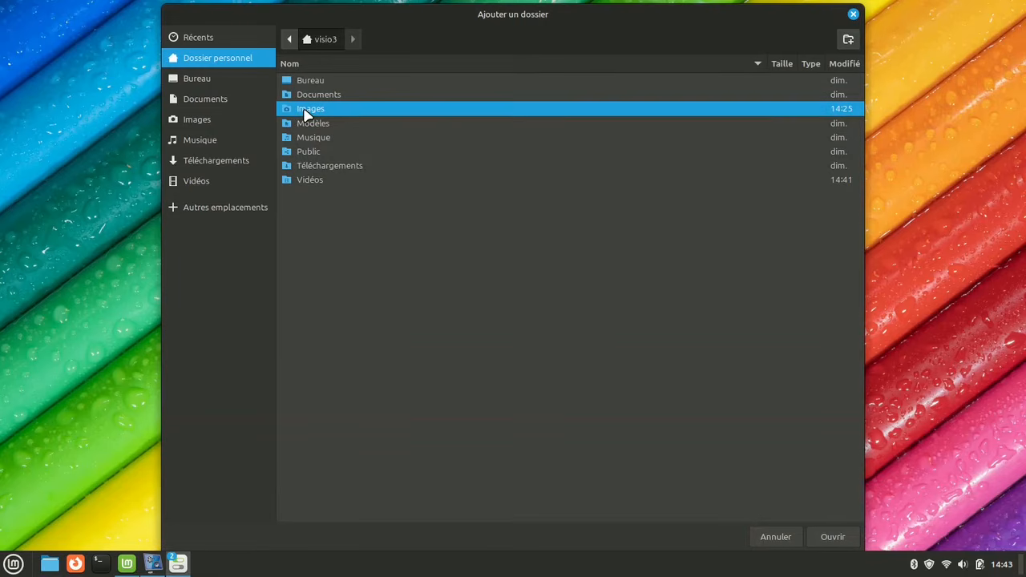
double_click(305, 113)
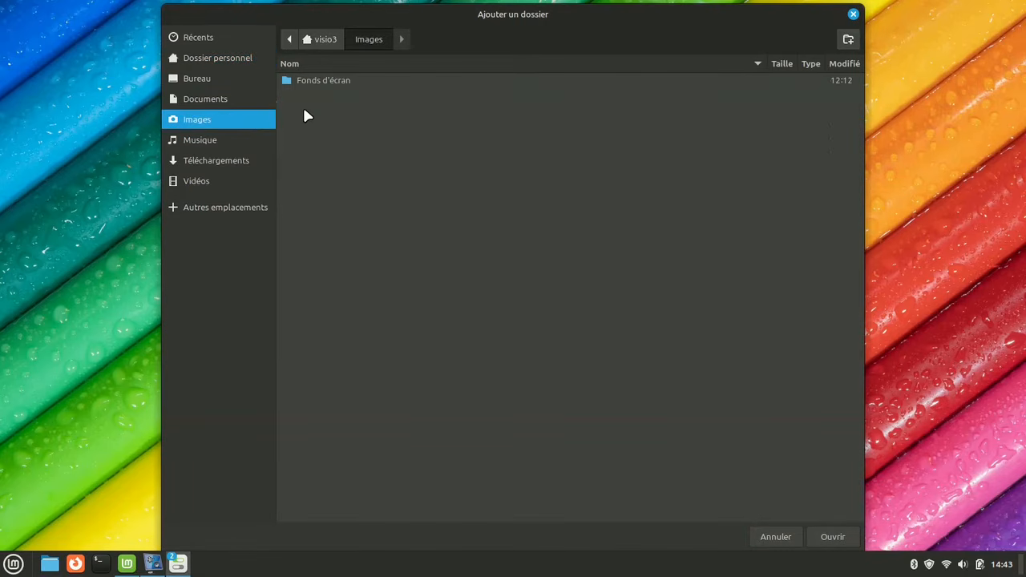
left_click(320, 83)
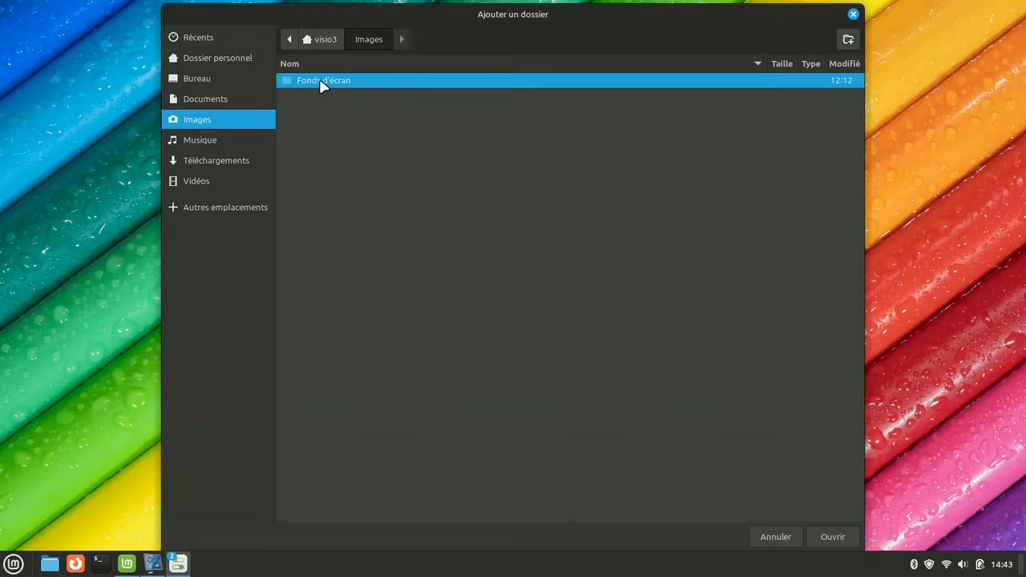
left_click(834, 542)
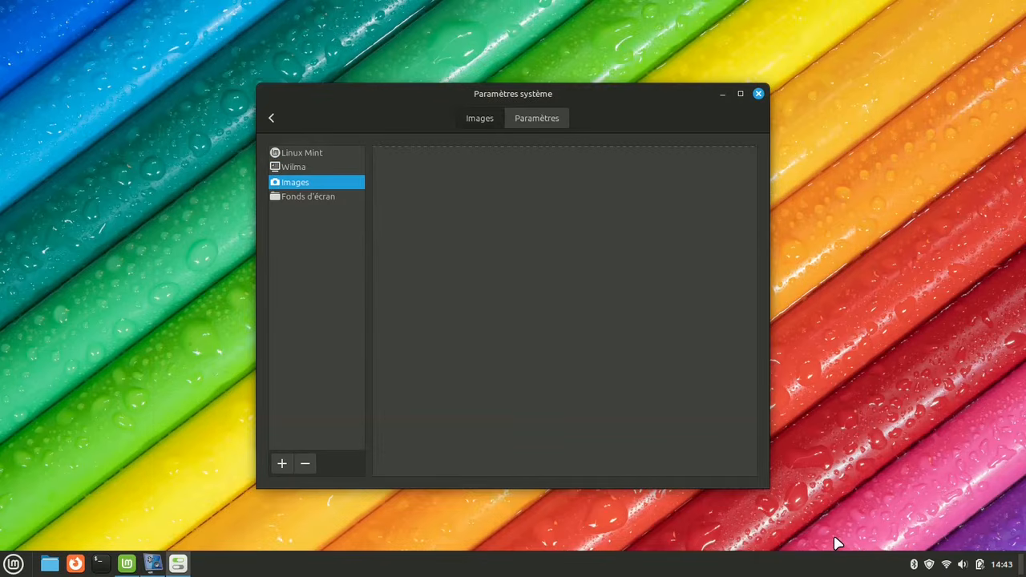
Open the Fonds d'écran collection and apply 01.jpg, 02.jpg and 08.jpg as wallpaper
left_click(311, 200)
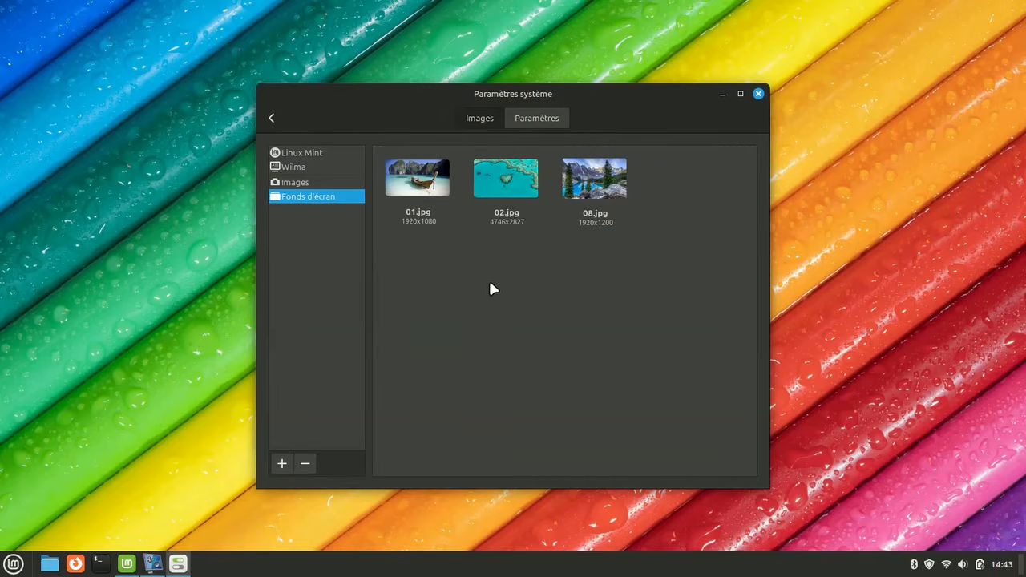
left_click(437, 180)
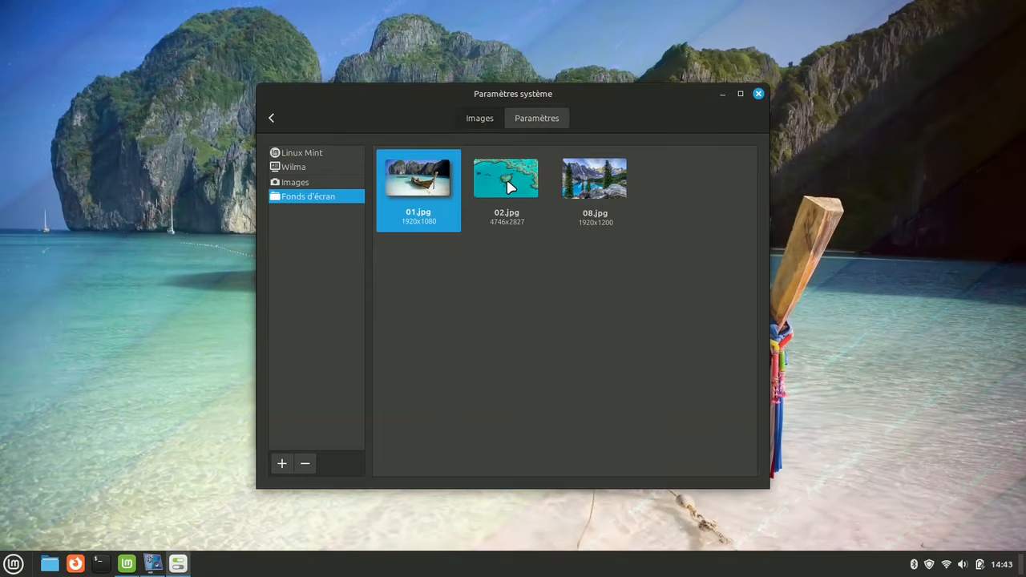
left_click(507, 186)
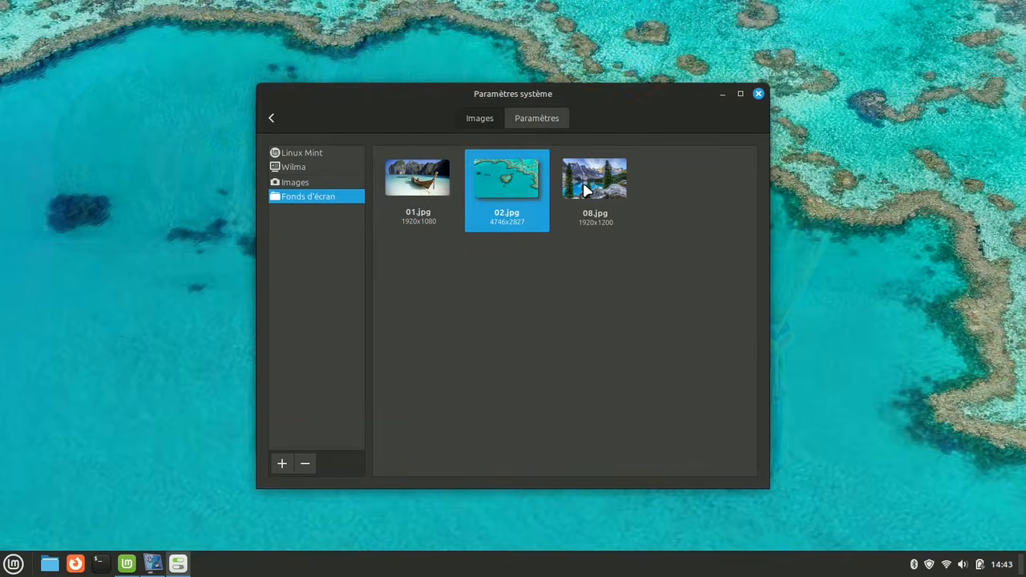
left_click(585, 190)
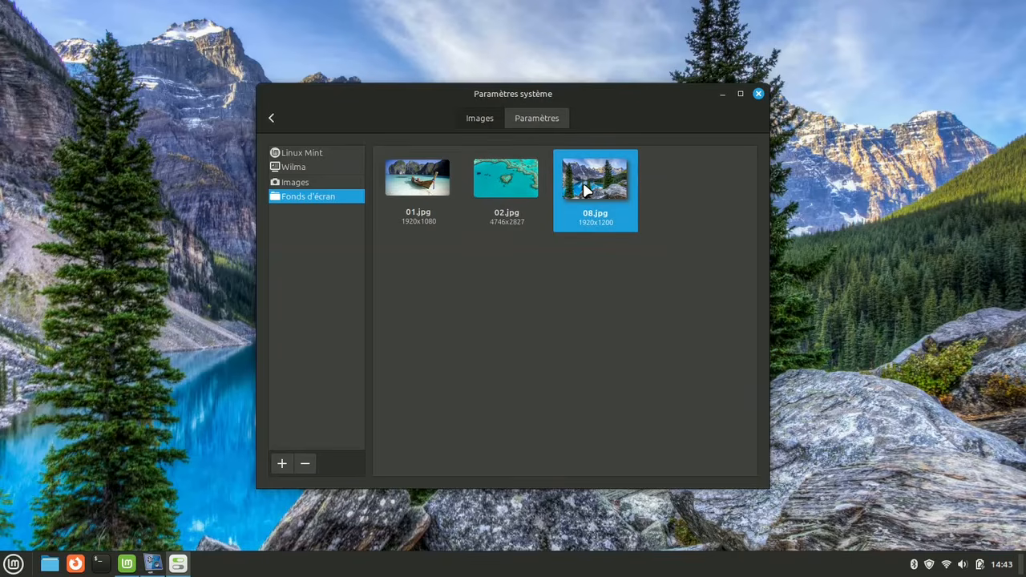
Apply the Colors wallpaper from the Wilma collection
left_click(299, 167)
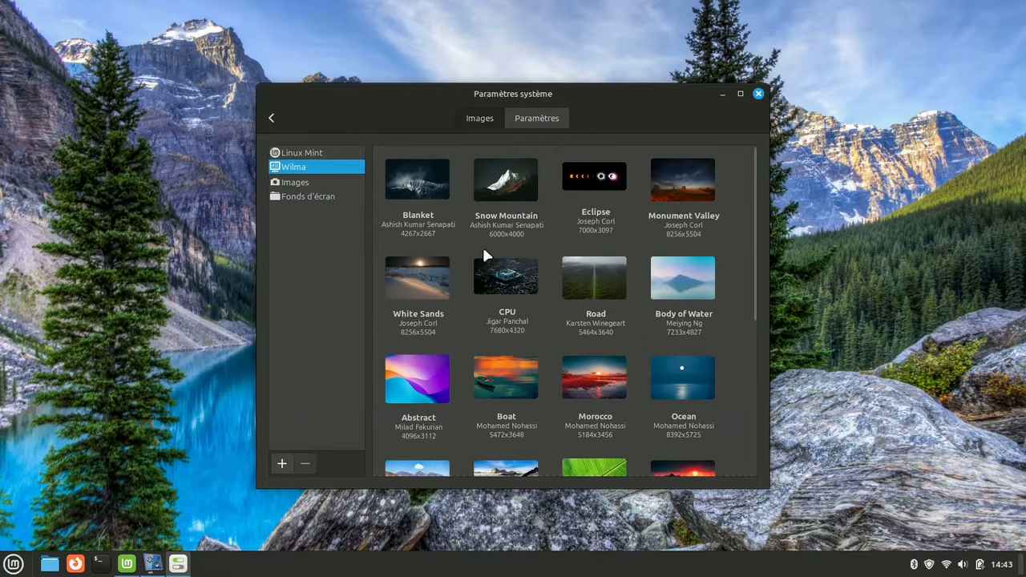
scroll(548, 301, "down", 5)
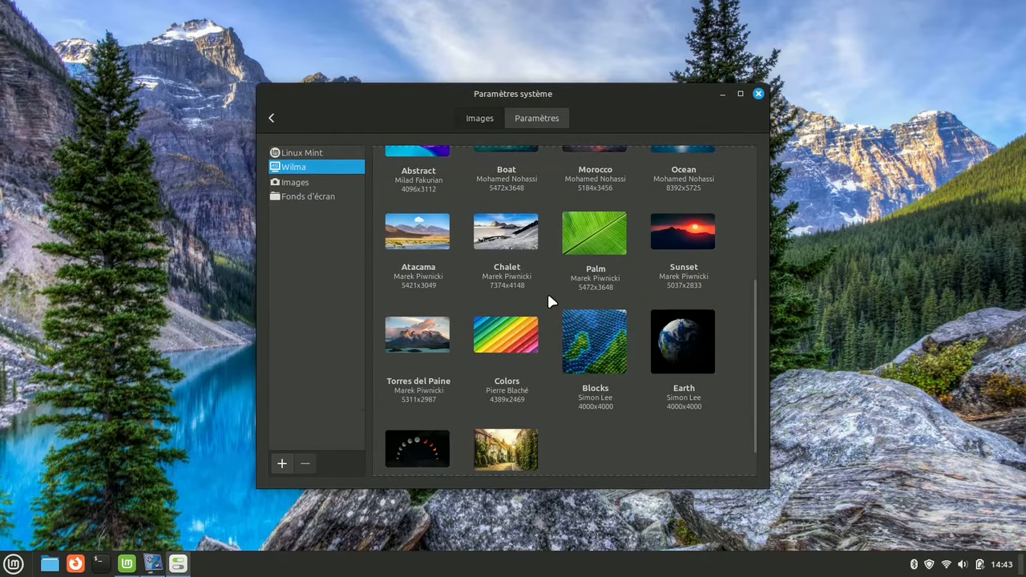
left_click(506, 335)
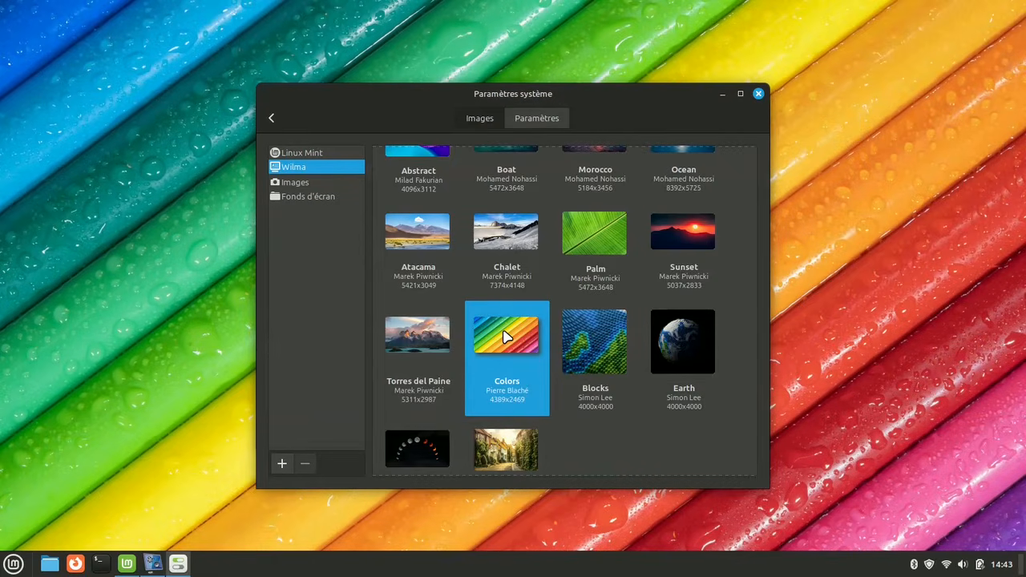
Open the wallpaper options and enable the wallpaper slideshow
left_click(539, 119)
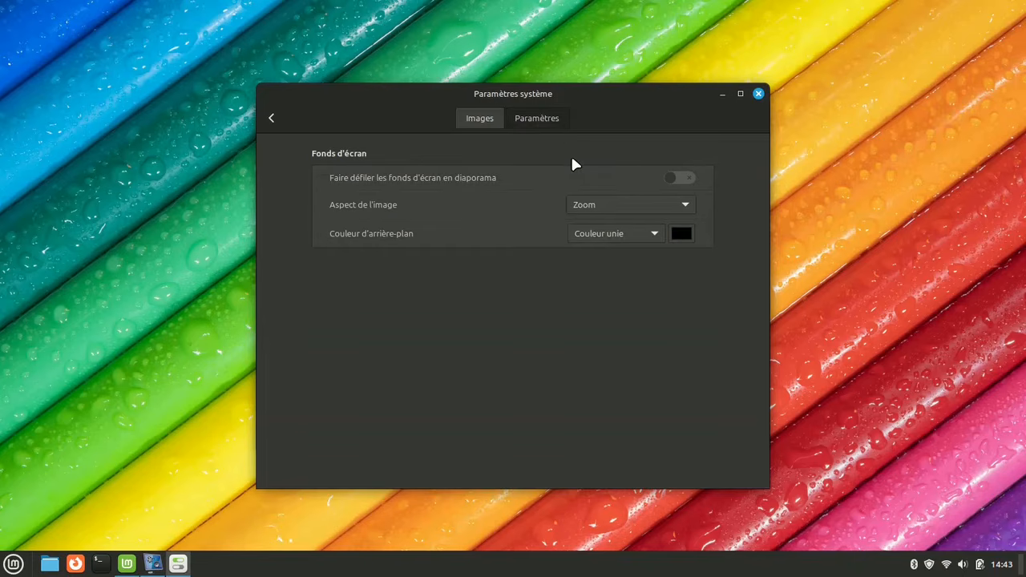
left_click(679, 178)
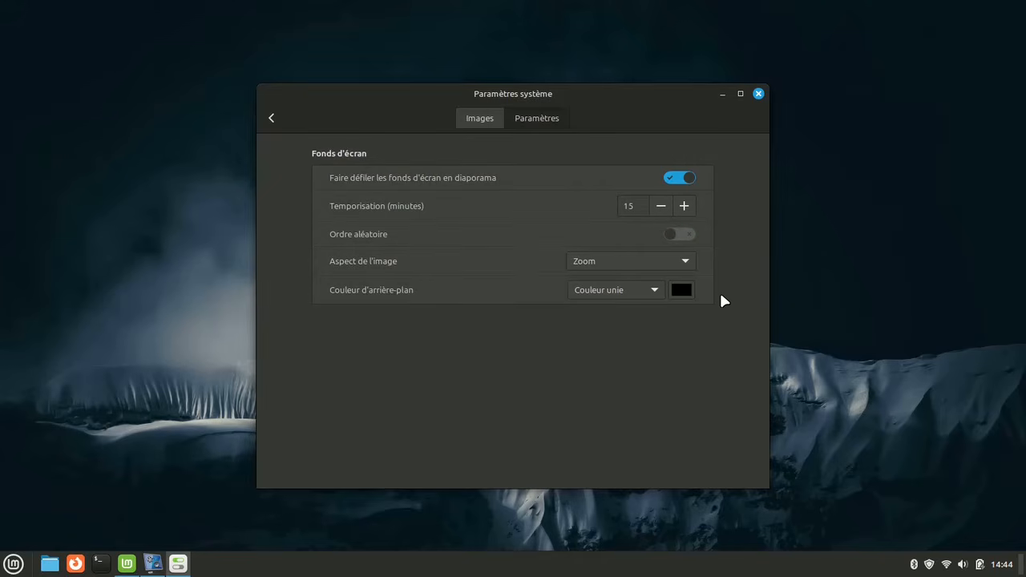
Set the picture aspect to Pas d'image and the background colour to purple
left_click(681, 260)
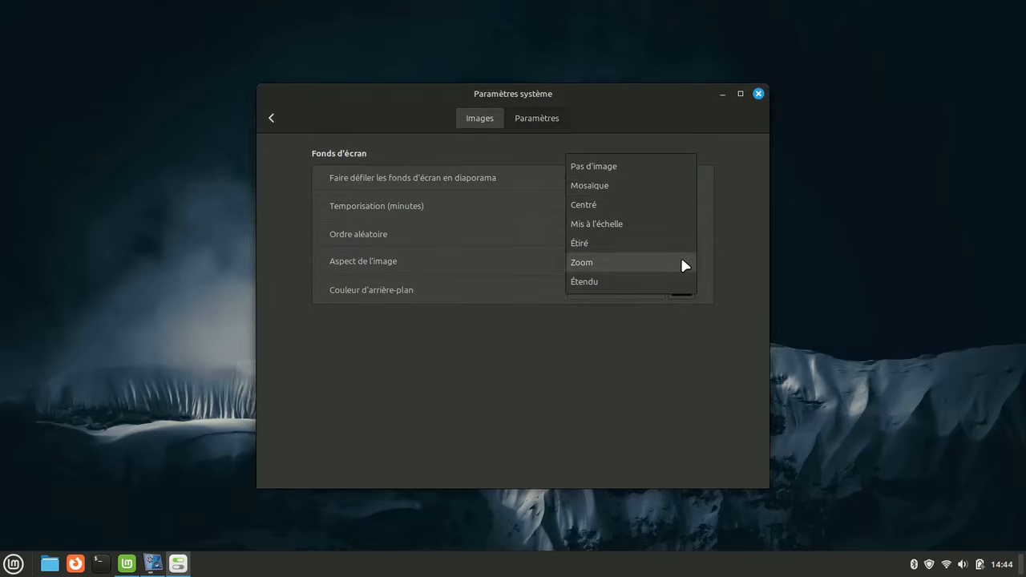
left_click(609, 165)
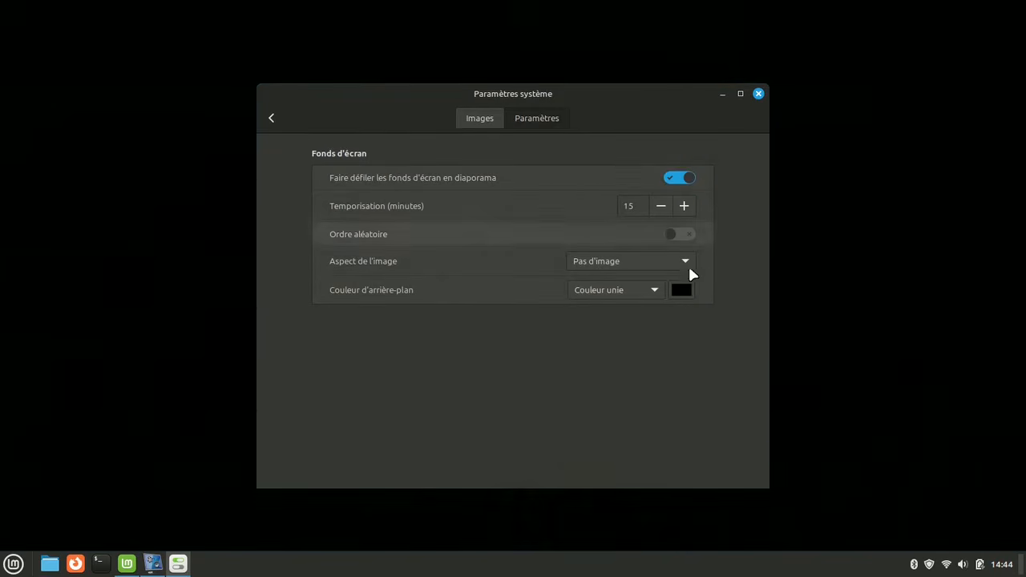
left_click(680, 290)
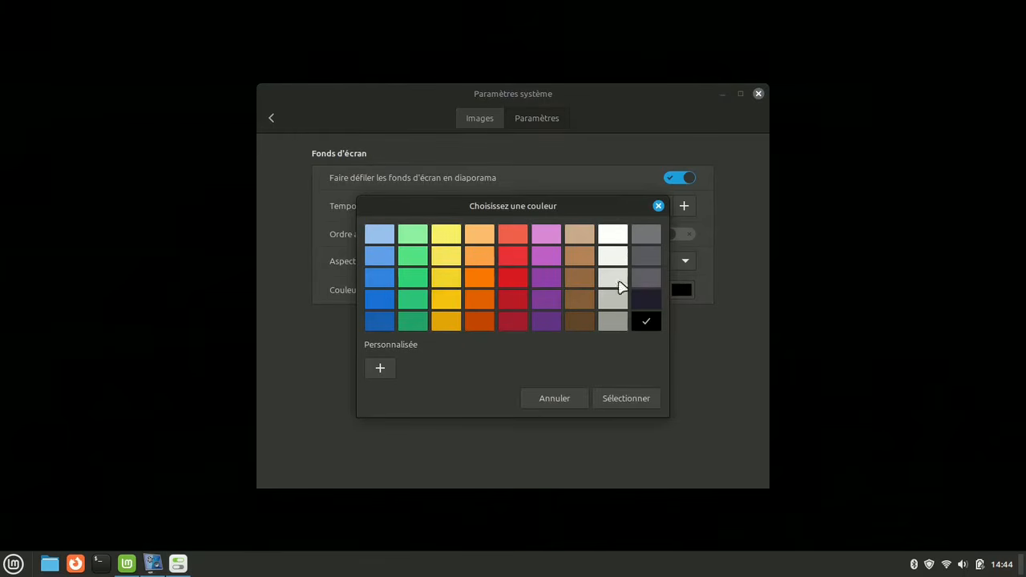
left_click(543, 258)
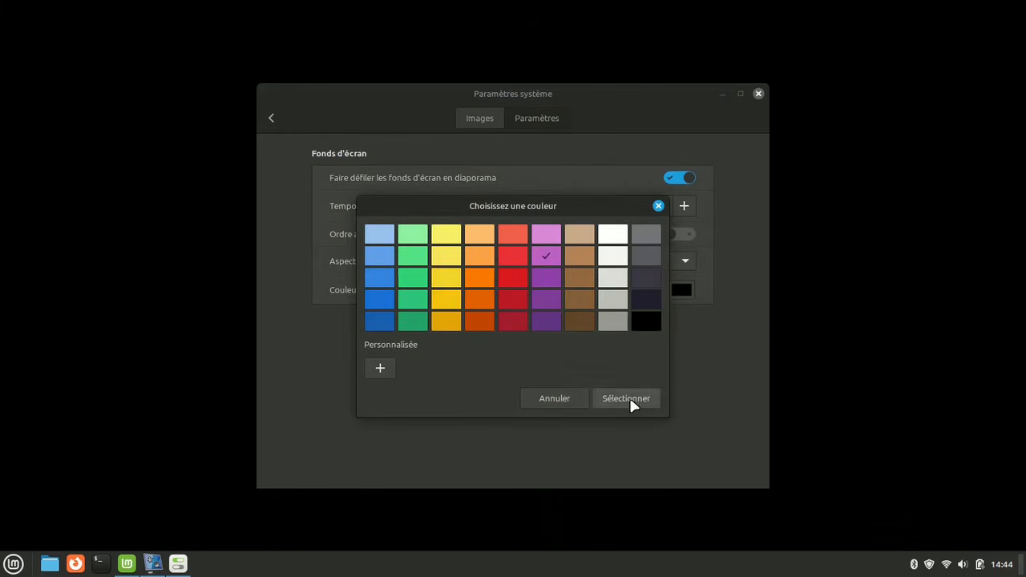
left_click(627, 397)
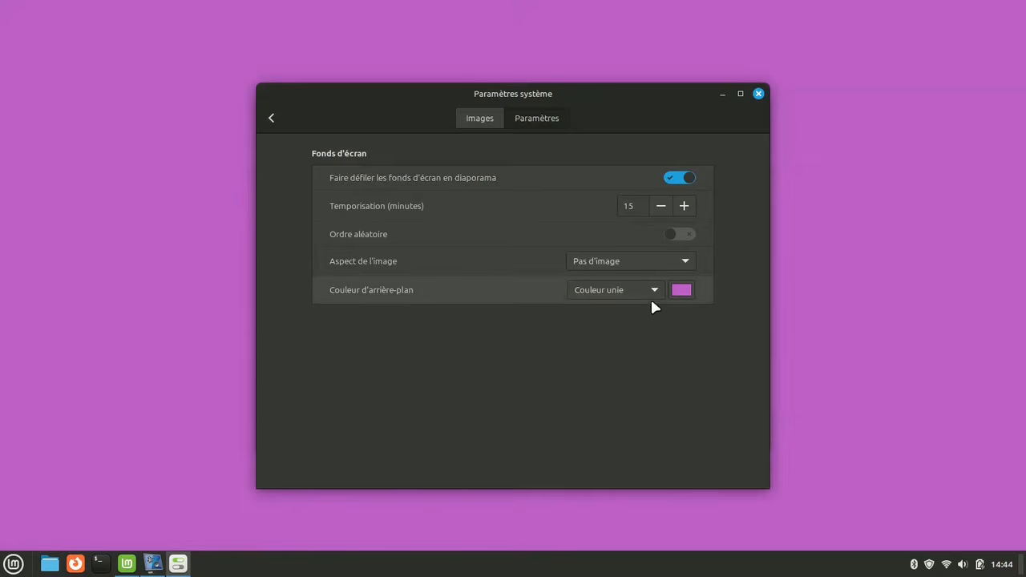
Change the solid background colour to dark blue
left_click(680, 290)
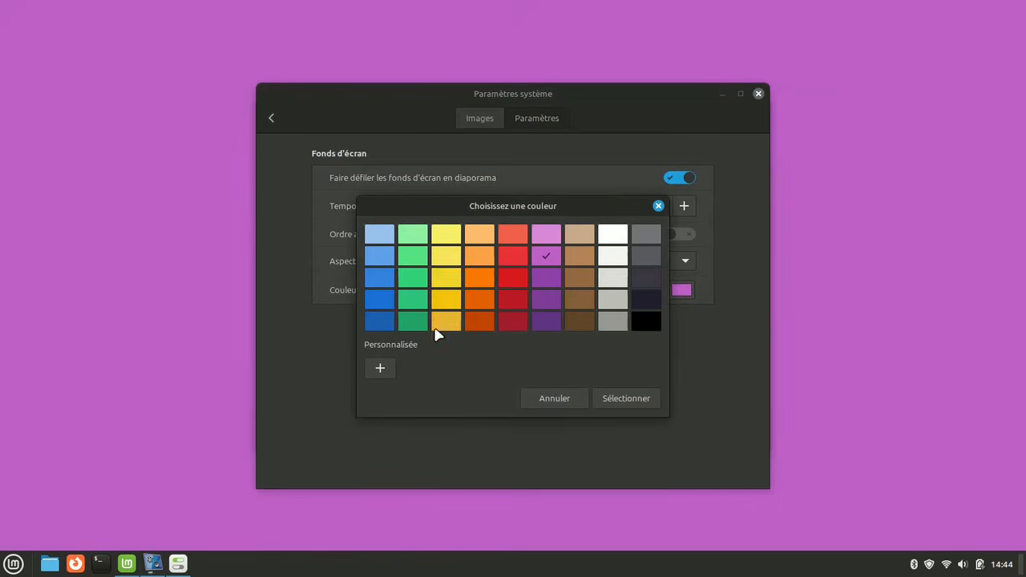
left_click(380, 323)
left_click(625, 402)
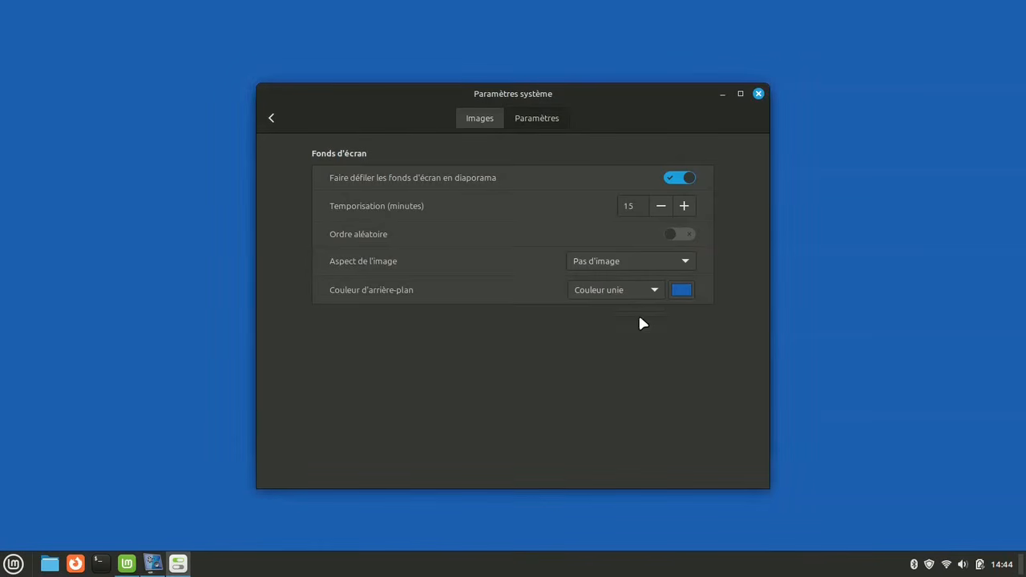
Set the picture aspect back to Zoom and turn off the wallpaper slideshow
left_click(650, 266)
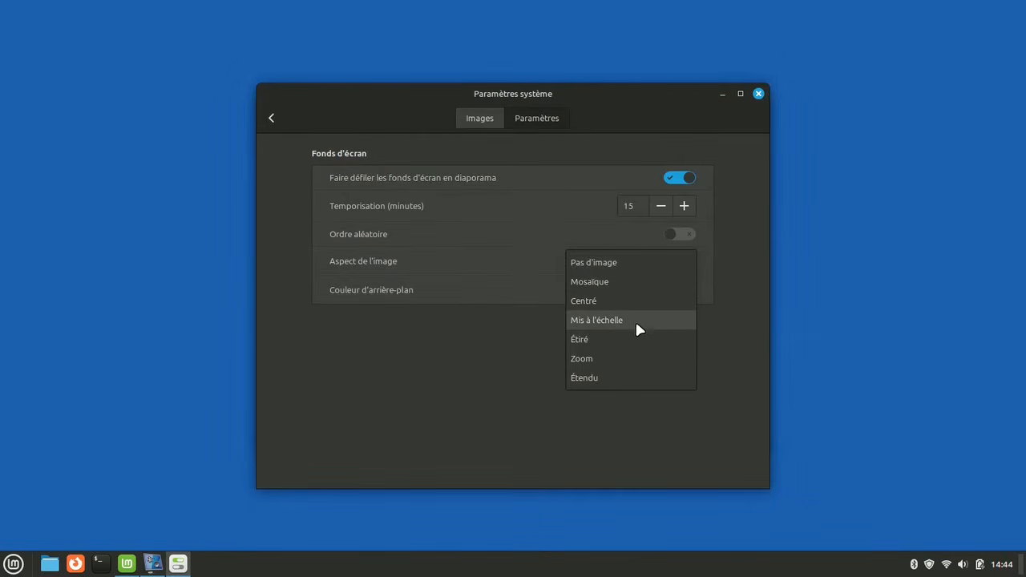
left_click(625, 358)
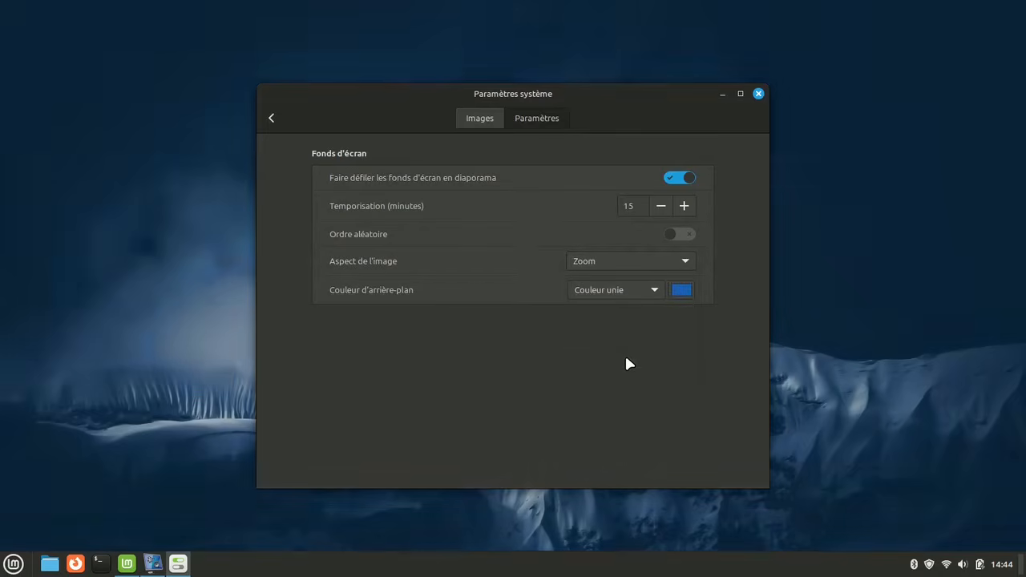
left_click(673, 180)
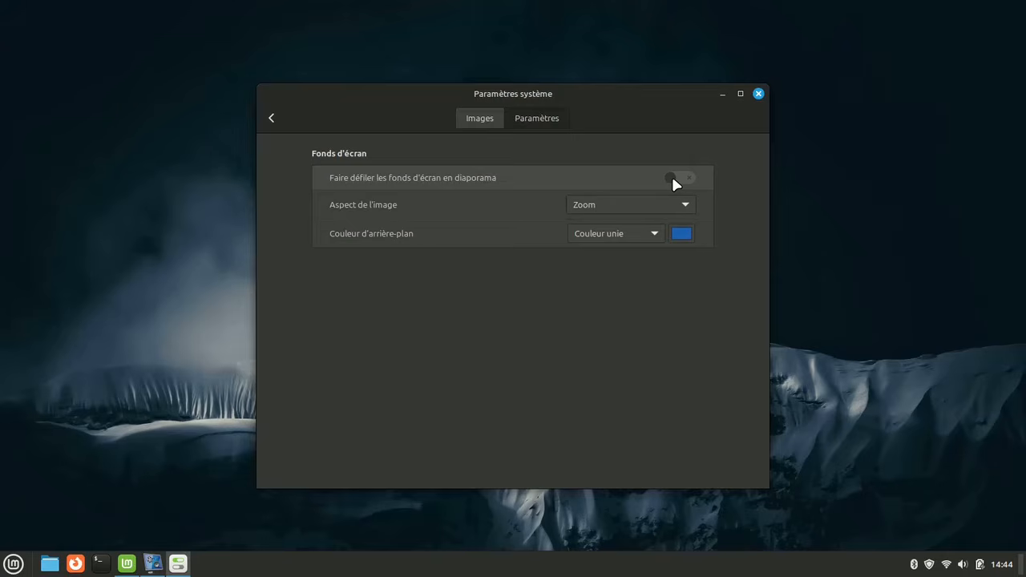
Reapply the Colors wallpaper from the Wilma collection and return to the settings overview
left_click(480, 118)
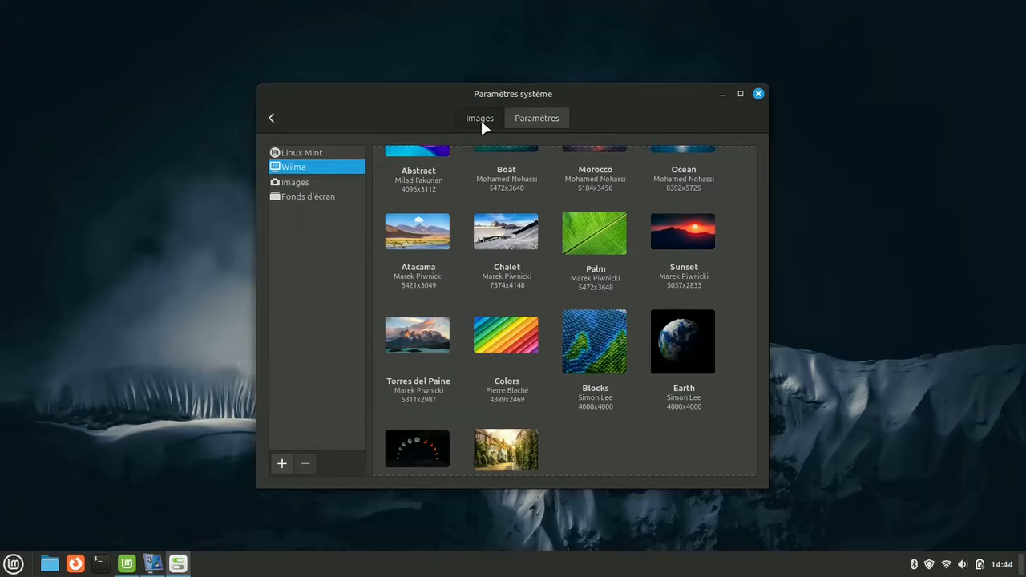
left_click(506, 344)
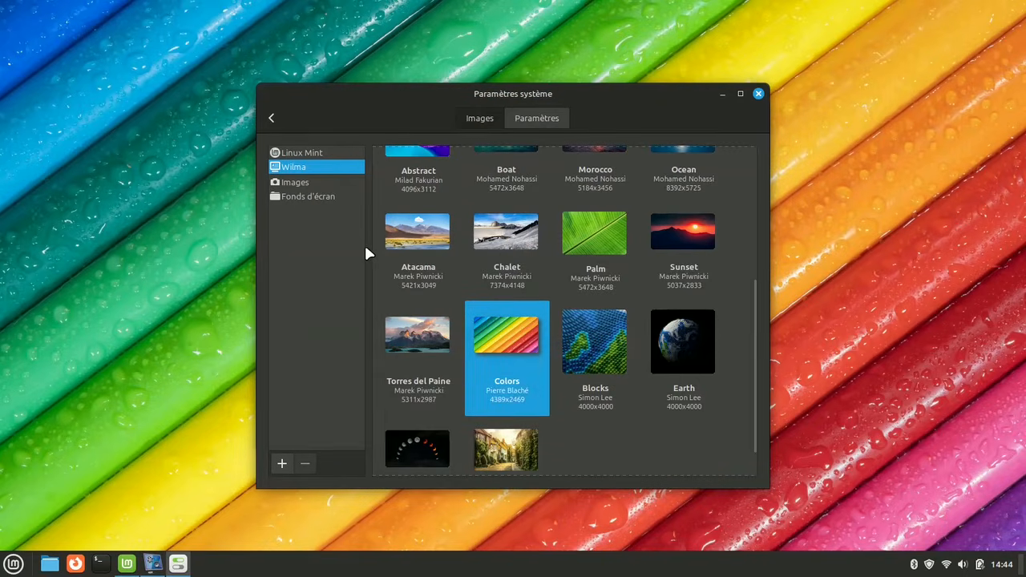
left_click(272, 118)
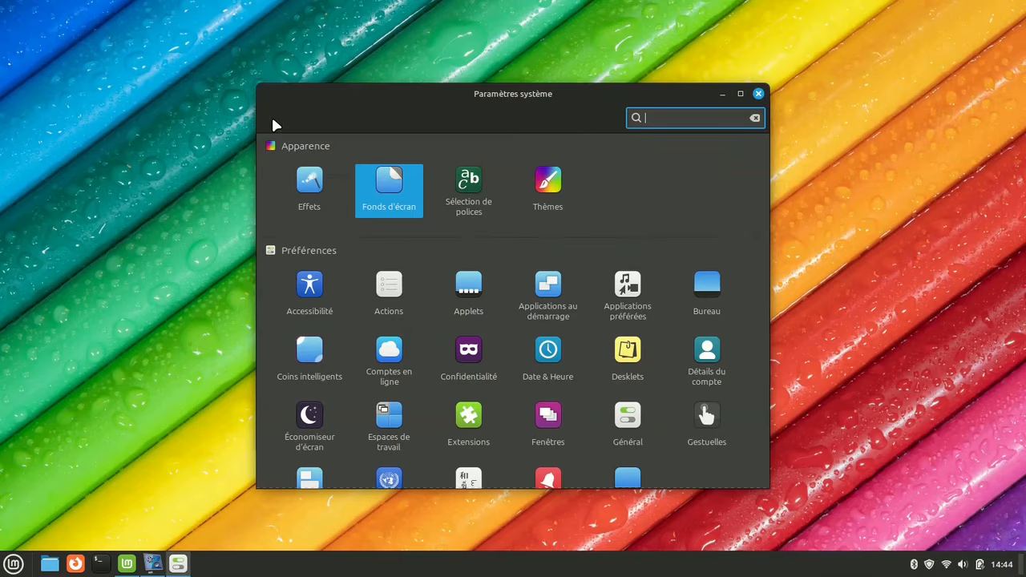
Open the Desktop settings page, maximizing and restoring the settings window
left_click(741, 95)
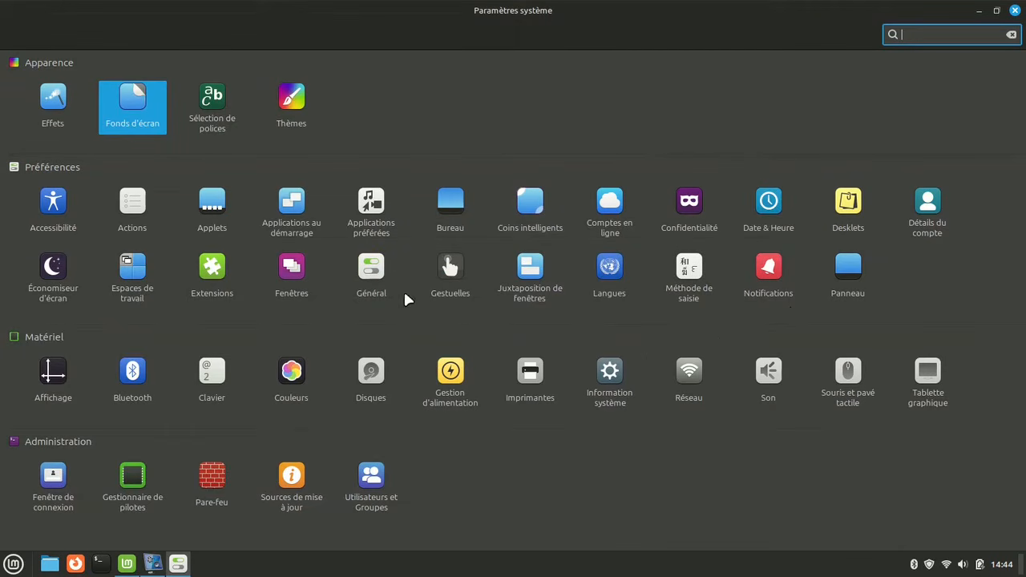
left_click(448, 208)
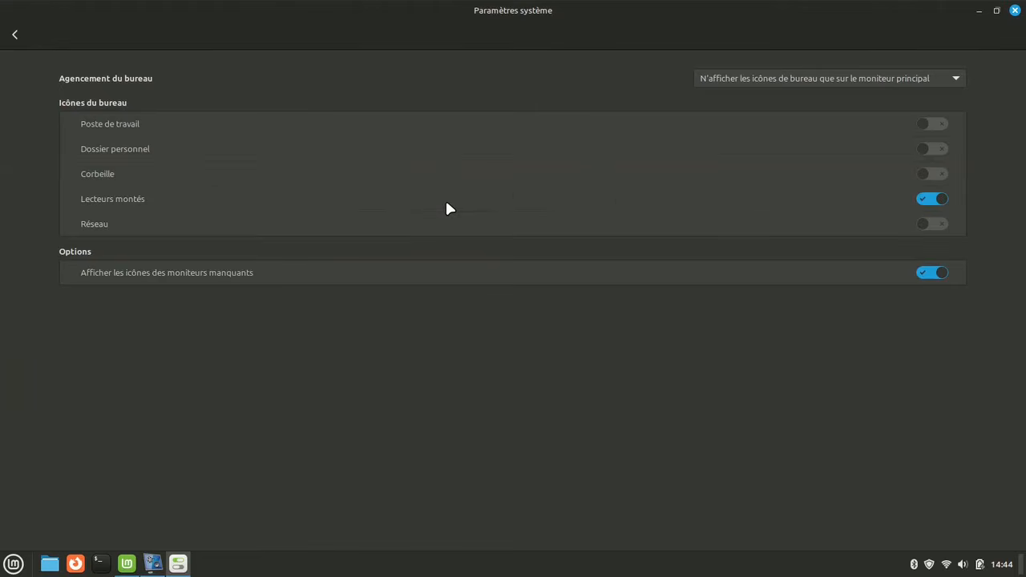
left_click(997, 11)
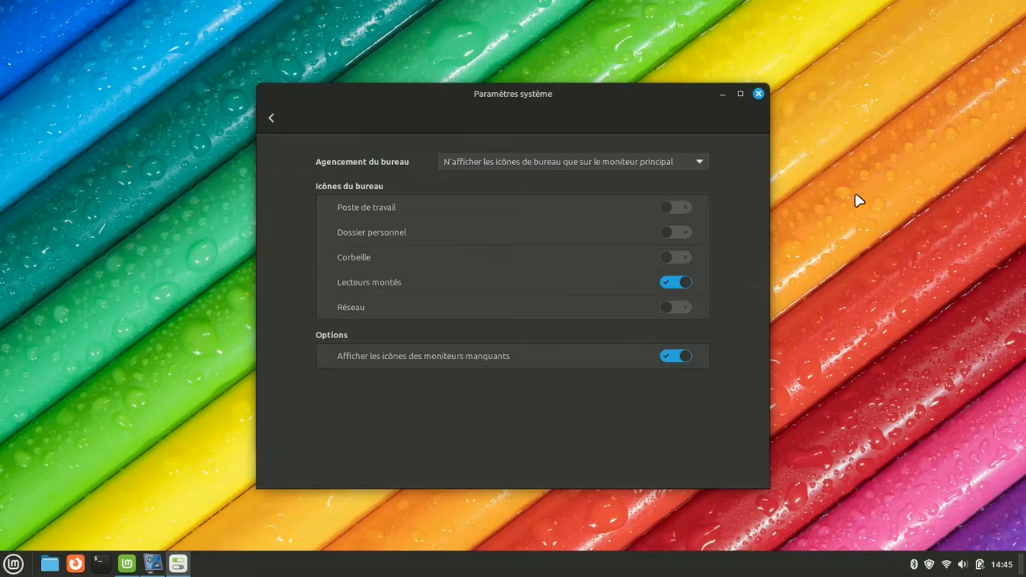
Toggle the Poste de travail and Dossier personnel desktop icons on and off again
left_click(682, 207)
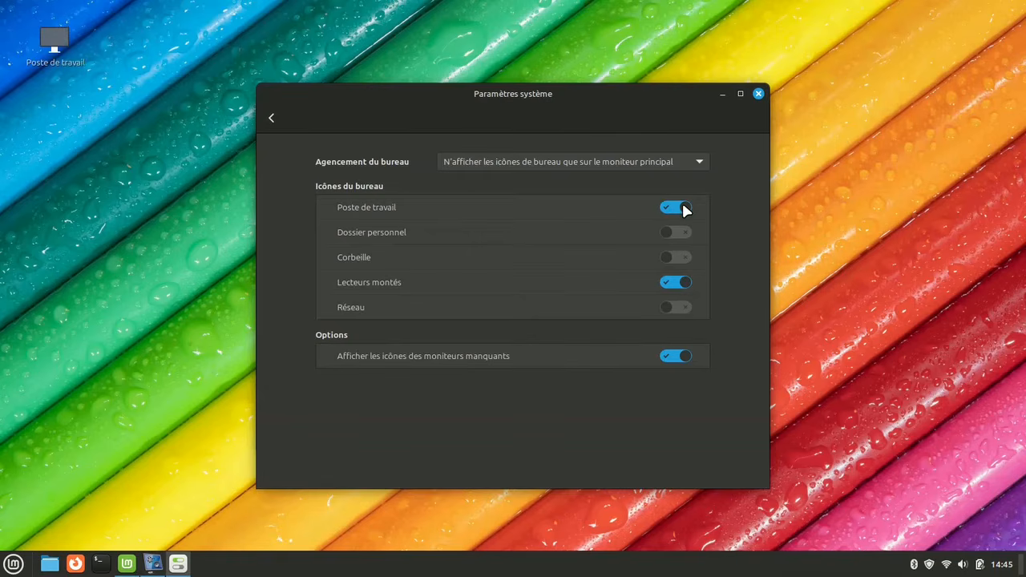
left_click(684, 209)
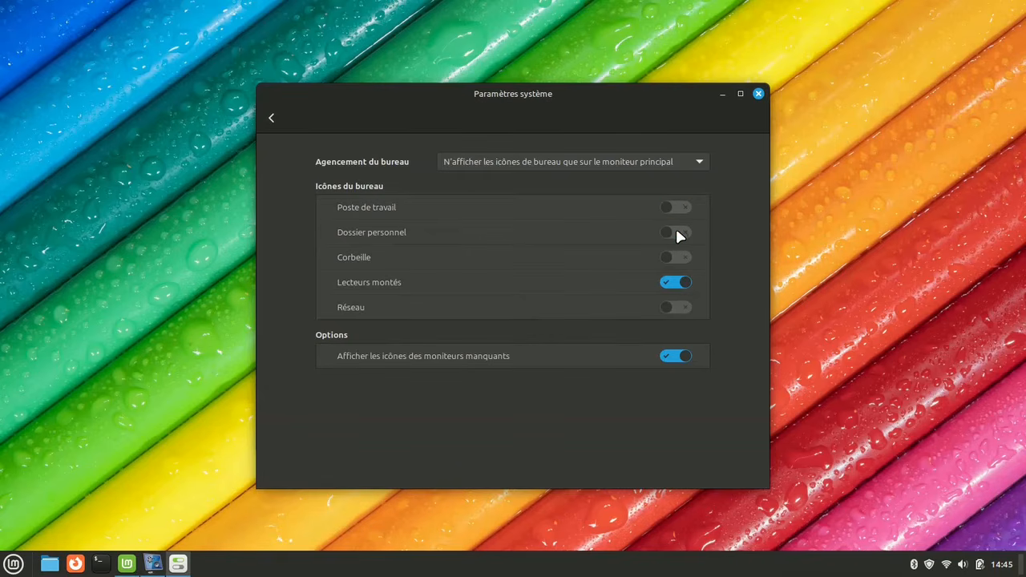
left_click(677, 233)
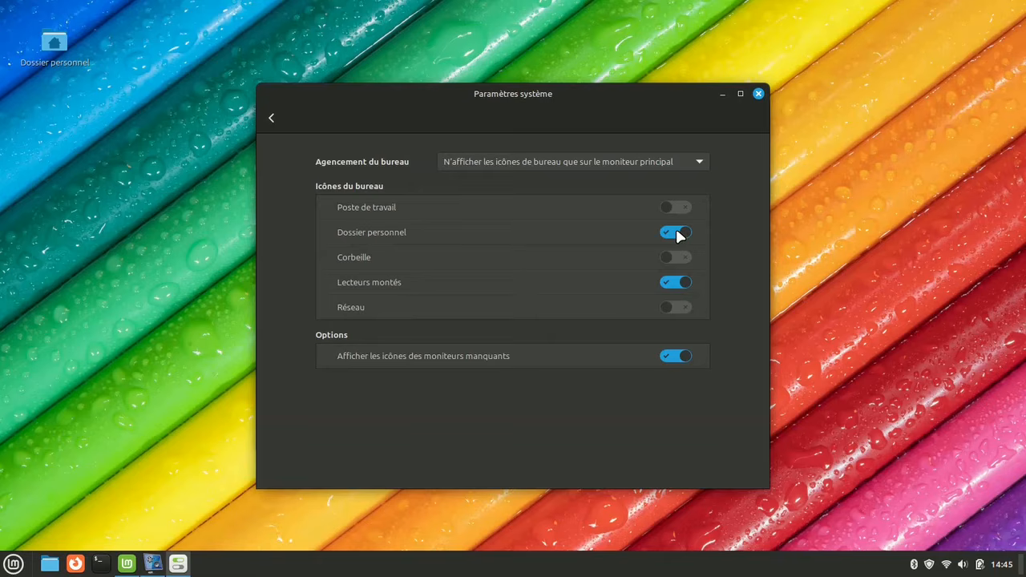
left_click(677, 233)
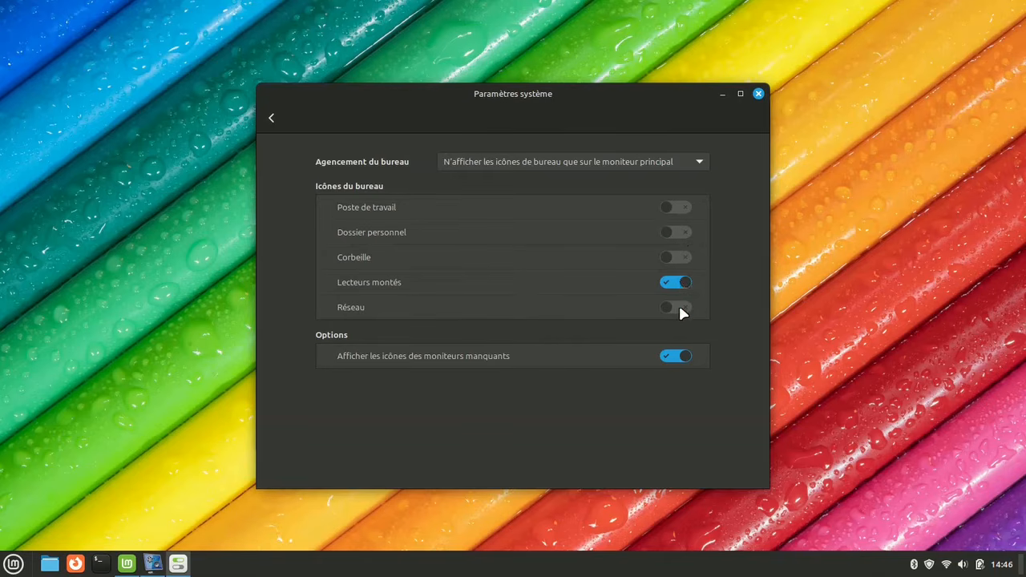
Hide the mounted drives icon, show the Corbeille icon on the desktop, and return to the overview
left_click(672, 284)
left_click(683, 258)
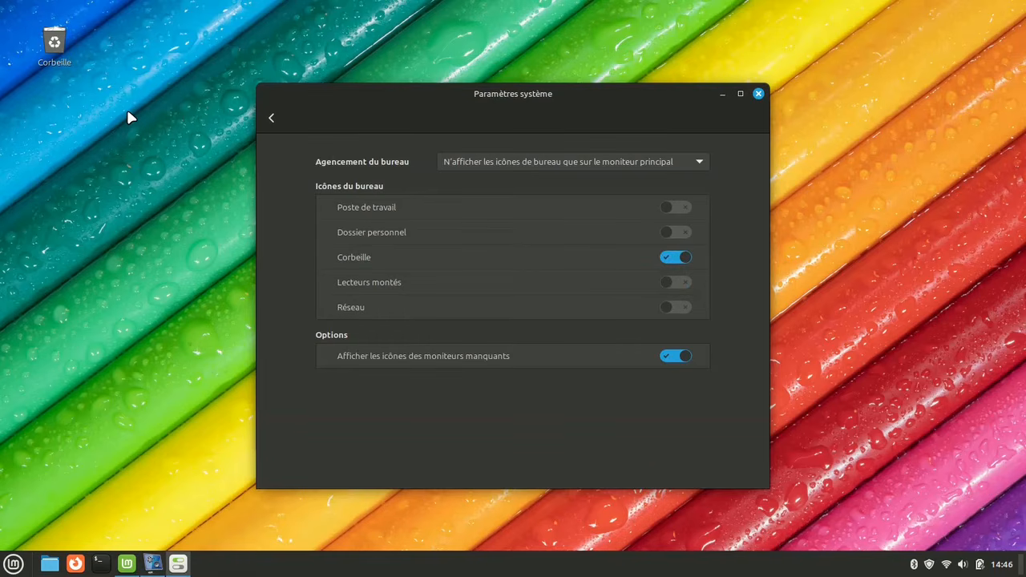
left_click(272, 119)
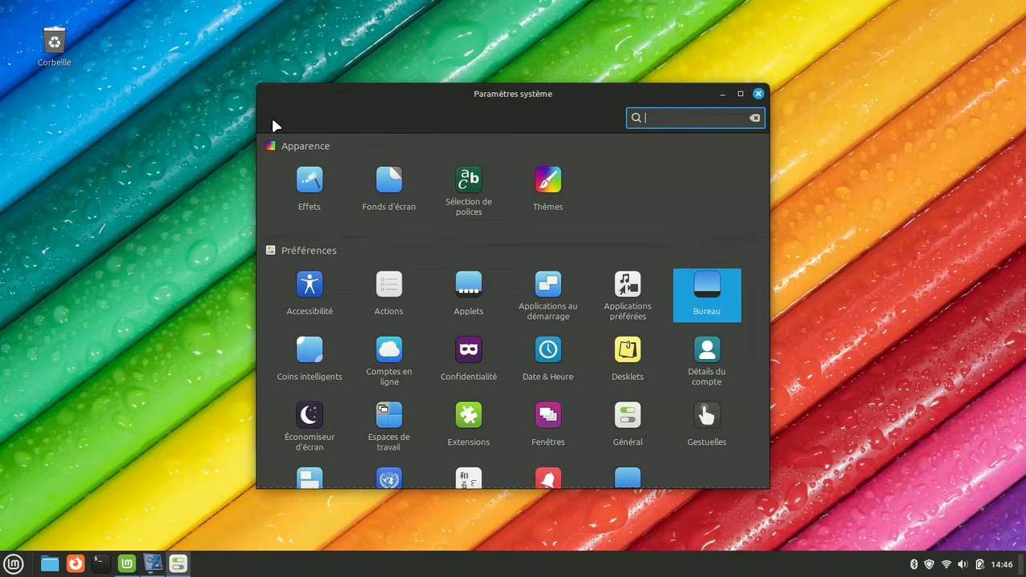
Open the Notifications settings in a maximized window
left_click(739, 95)
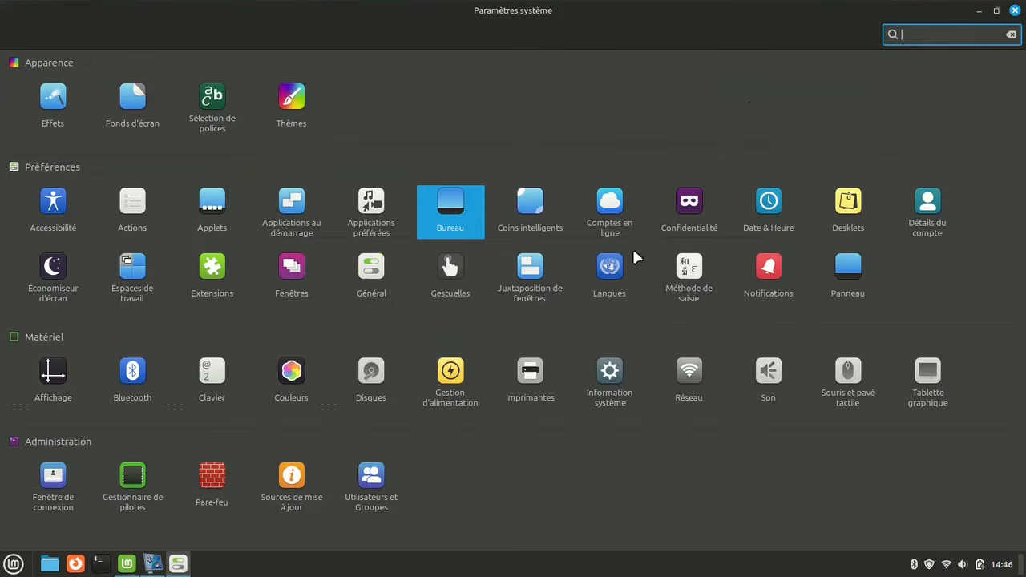
left_click(765, 266)
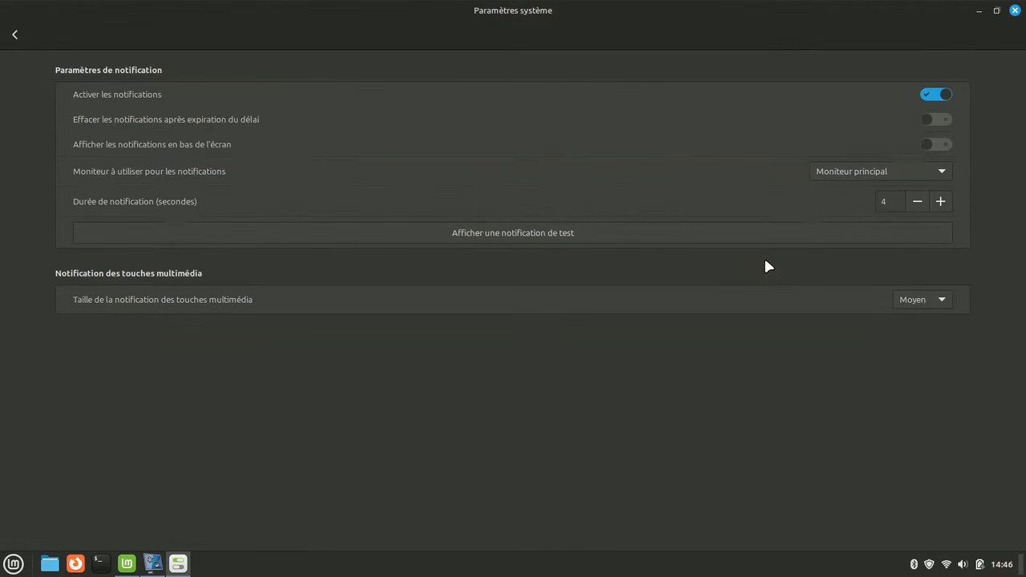
Toggle notifications off and back on, then display and dismiss a test notification
left_click(935, 95)
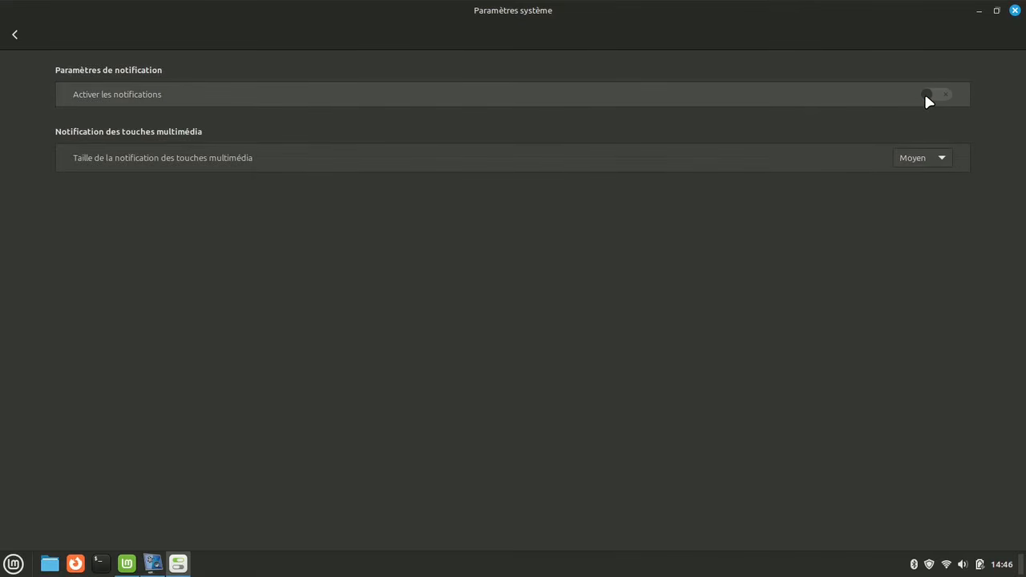
left_click(926, 94)
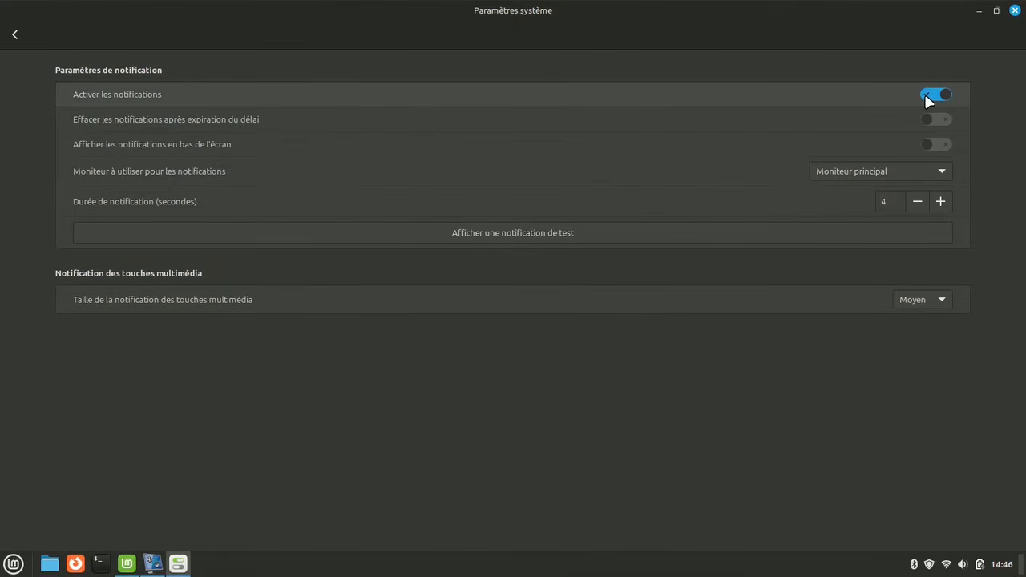
left_click(523, 230)
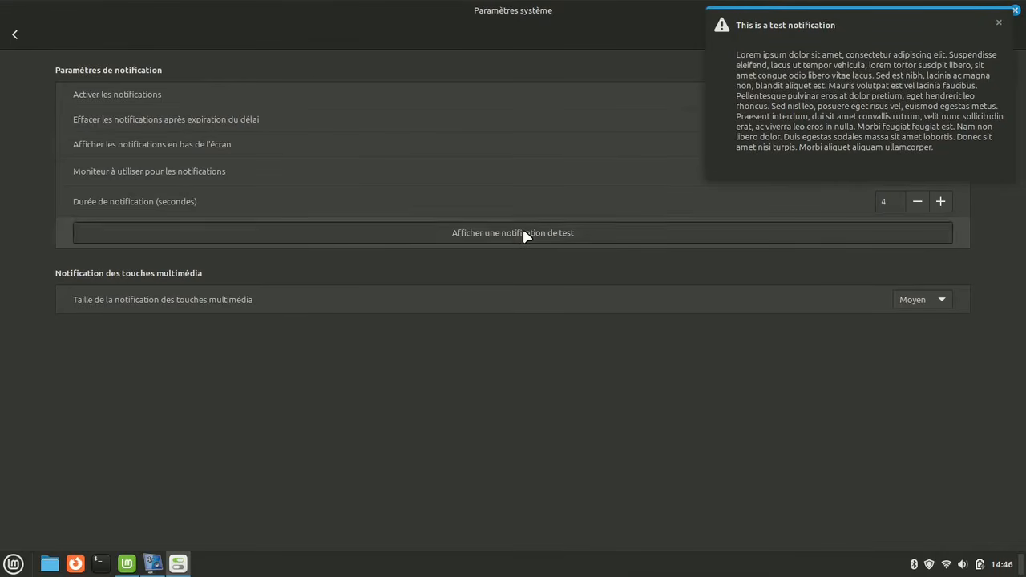
left_click(999, 24)
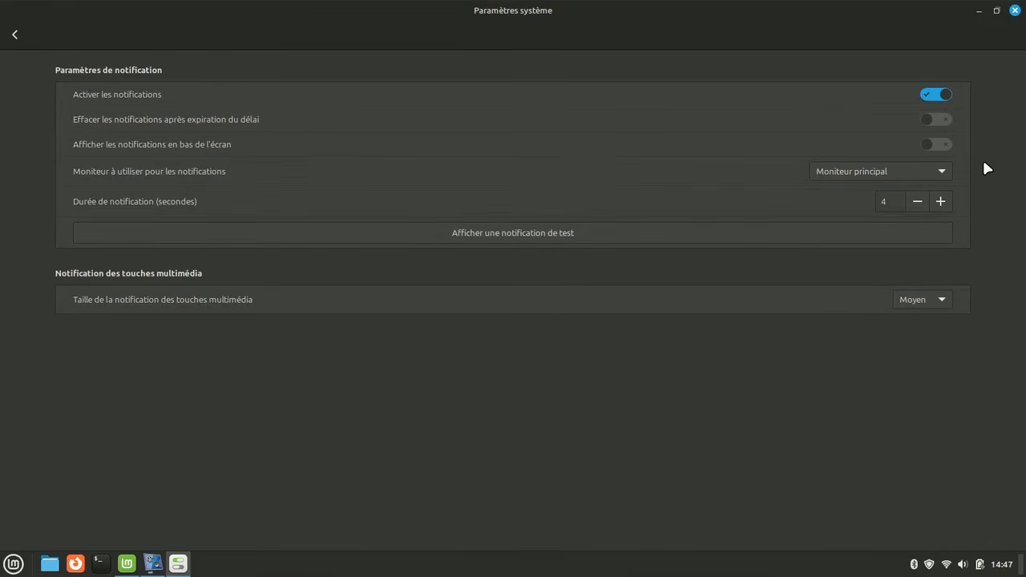
Enable showing notifications at the bottom of the screen and display a test notification
left_click(929, 144)
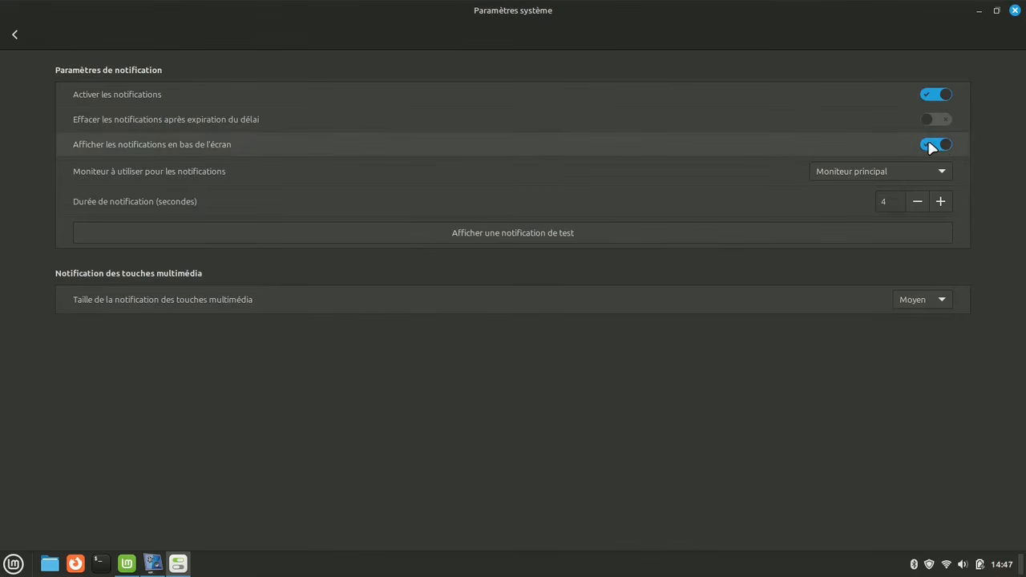
left_click(697, 233)
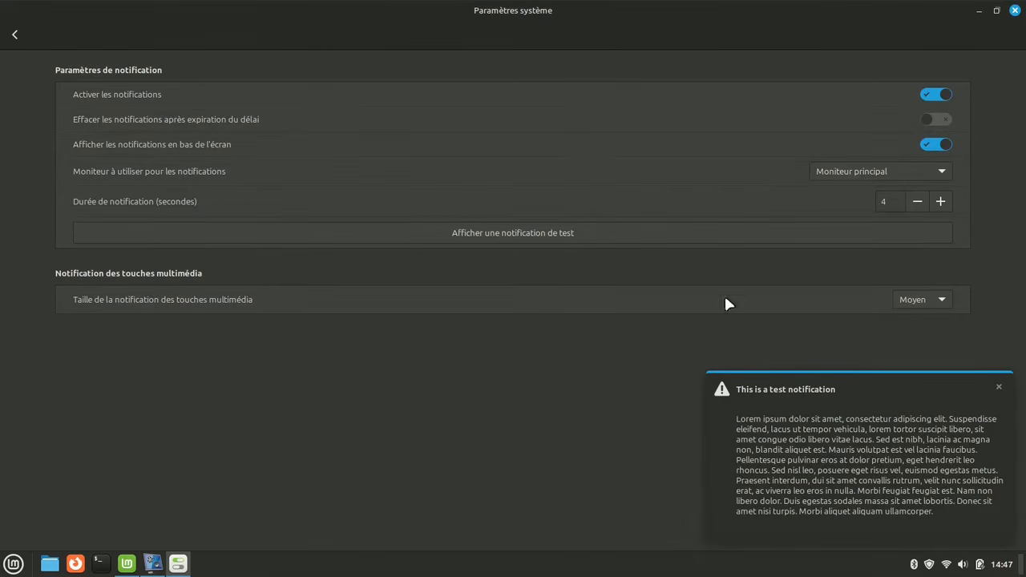
left_click(876, 405)
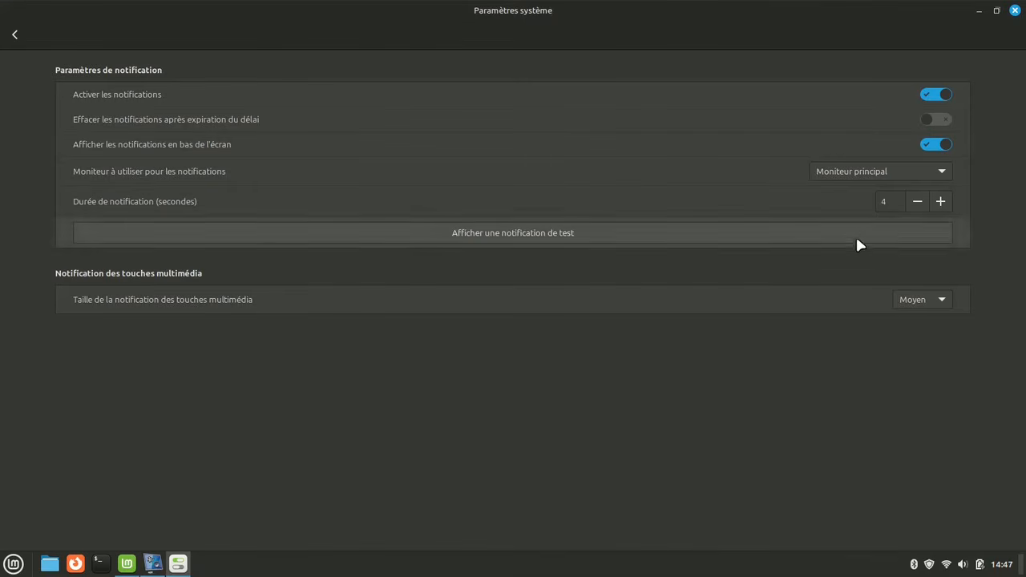
Increase the notification duration in seconds
left_click(944, 201)
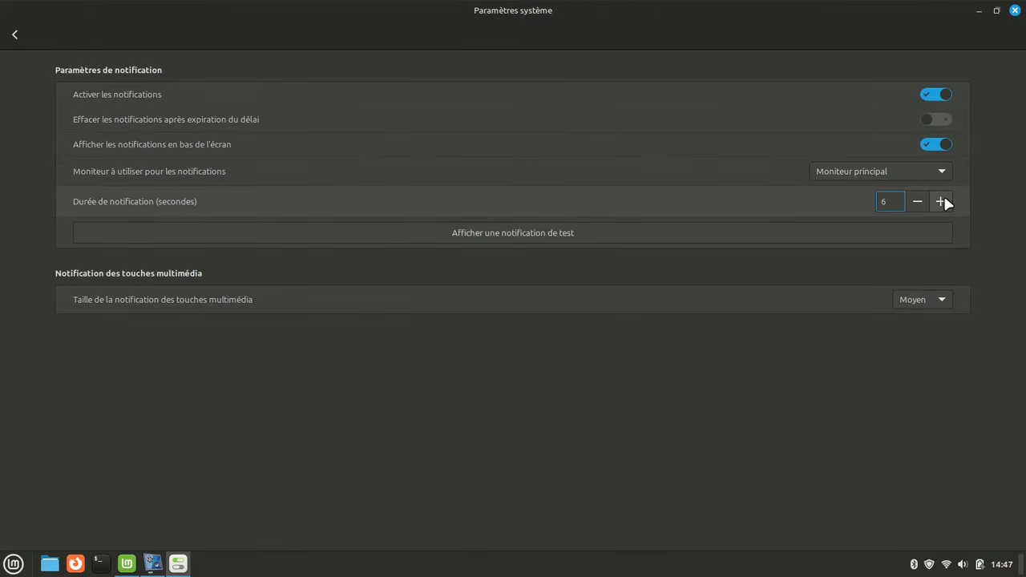
left_click(944, 201)
left_click(944, 202)
left_click(942, 201)
left_click(943, 201)
Open power management and set the screen to turn off after 10 minutes on AC power and 5 minutes on battery
left_click(15, 37)
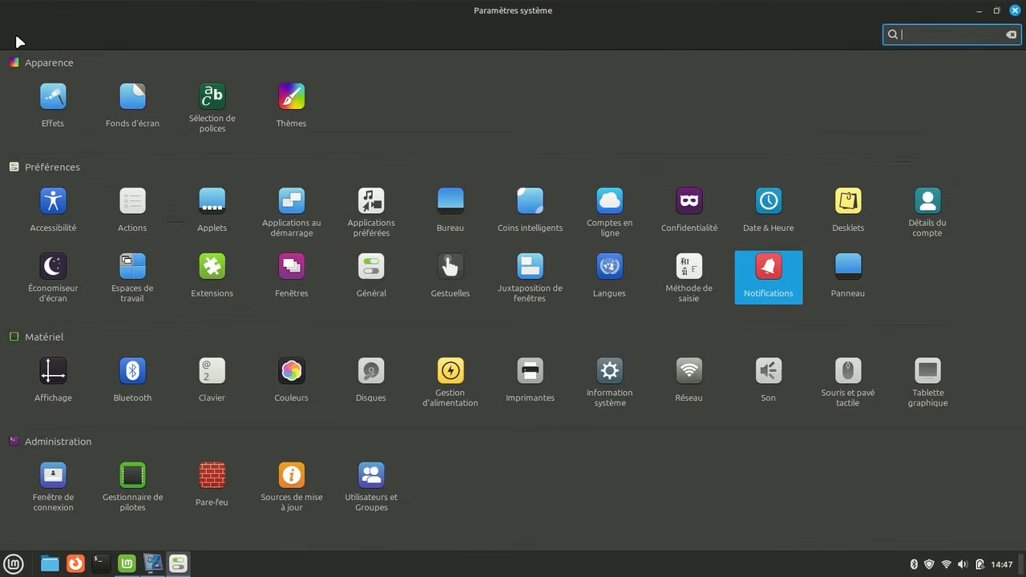
left_click(451, 374)
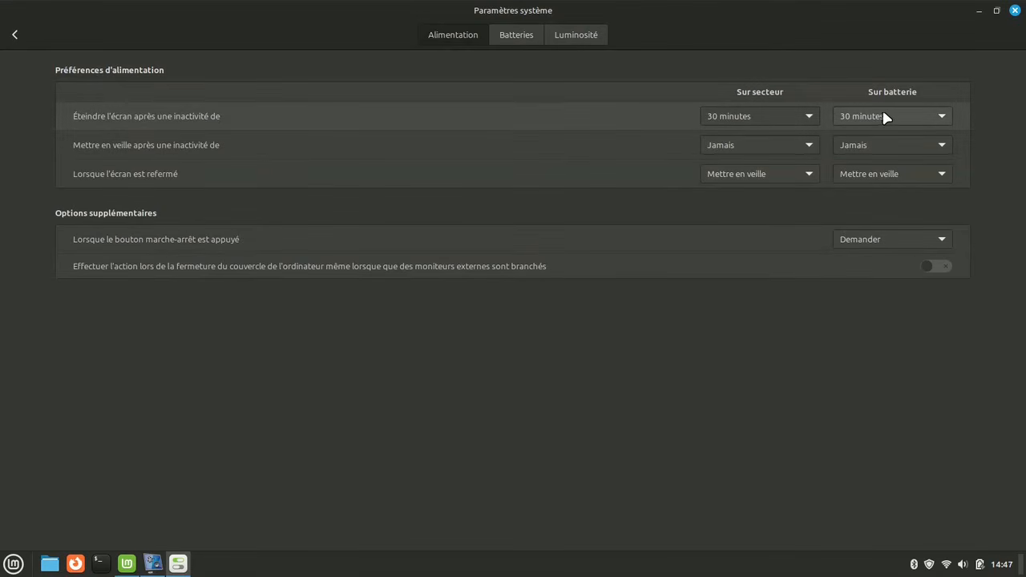
left_click(807, 116)
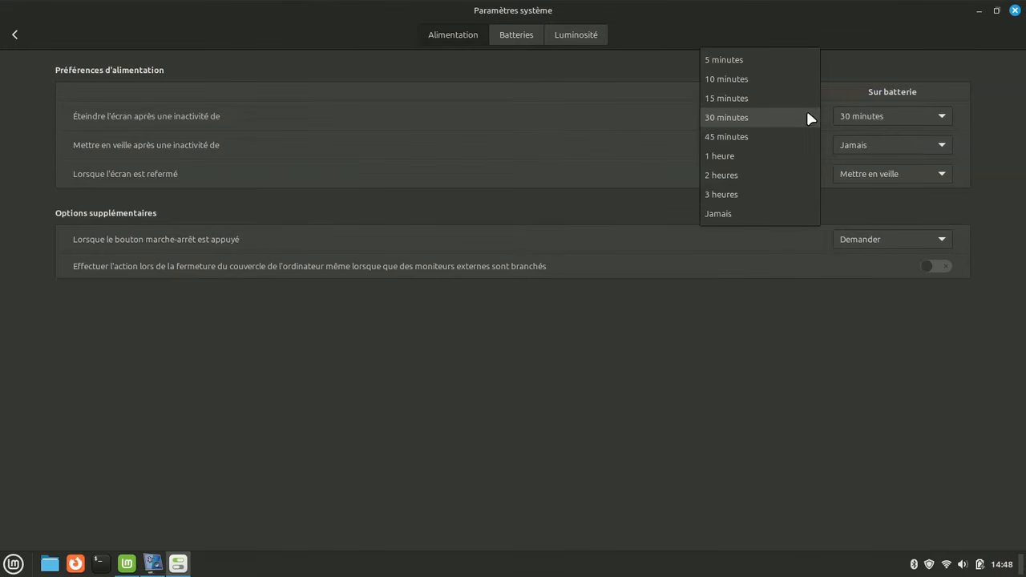
left_click(758, 83)
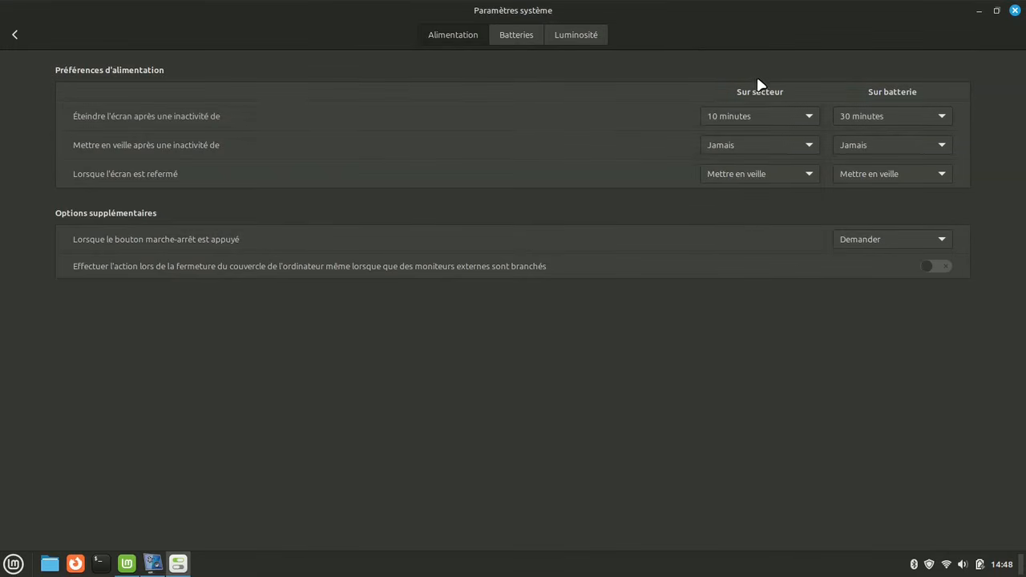
left_click(941, 117)
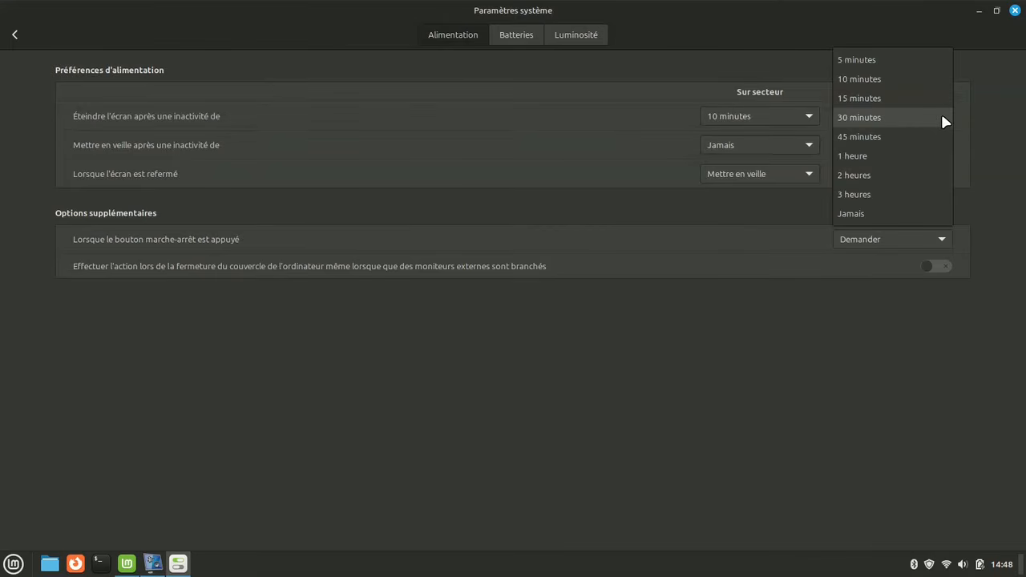
left_click(880, 61)
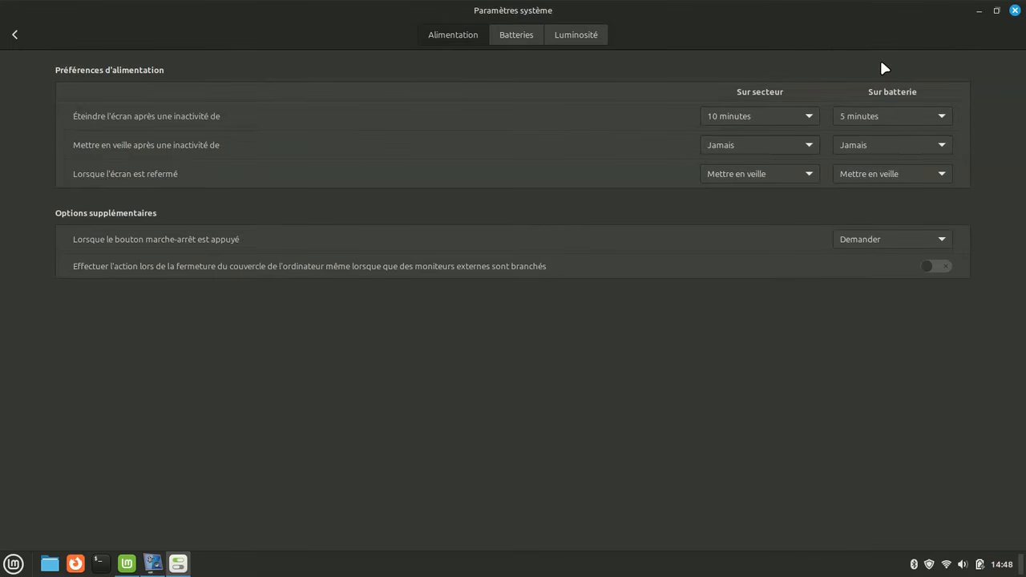
left_click(811, 147)
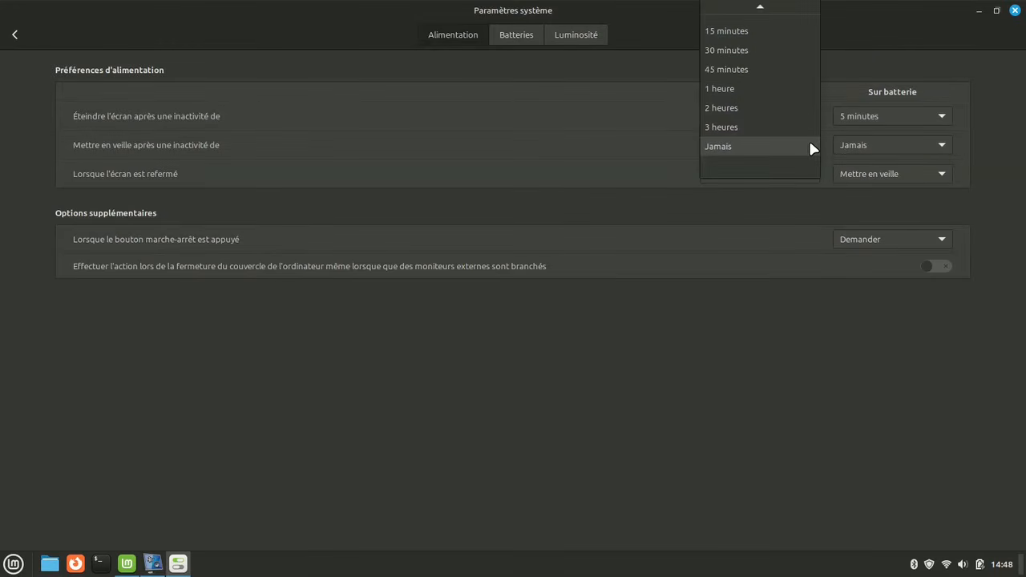
left_click(810, 144)
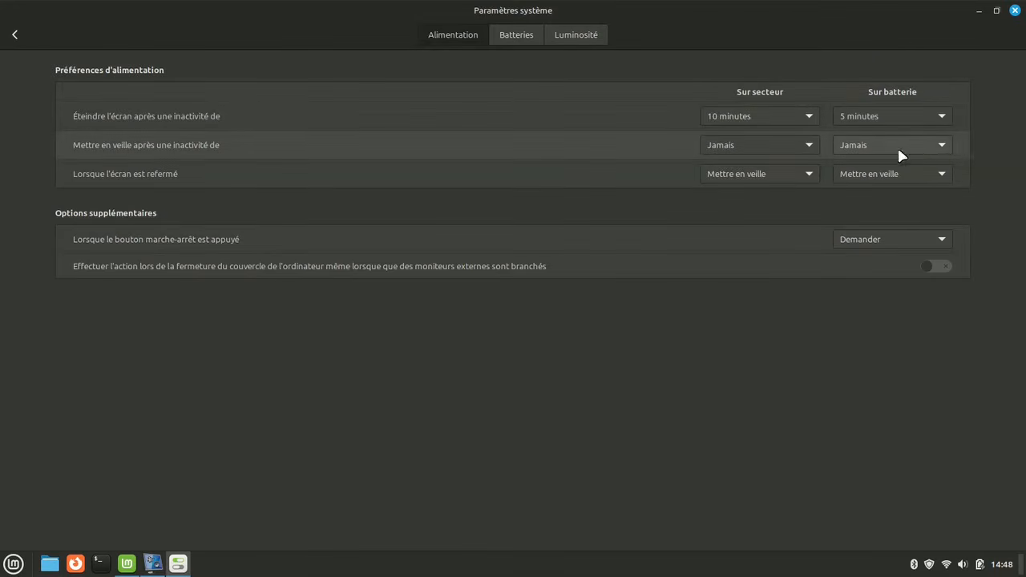
left_click(943, 146)
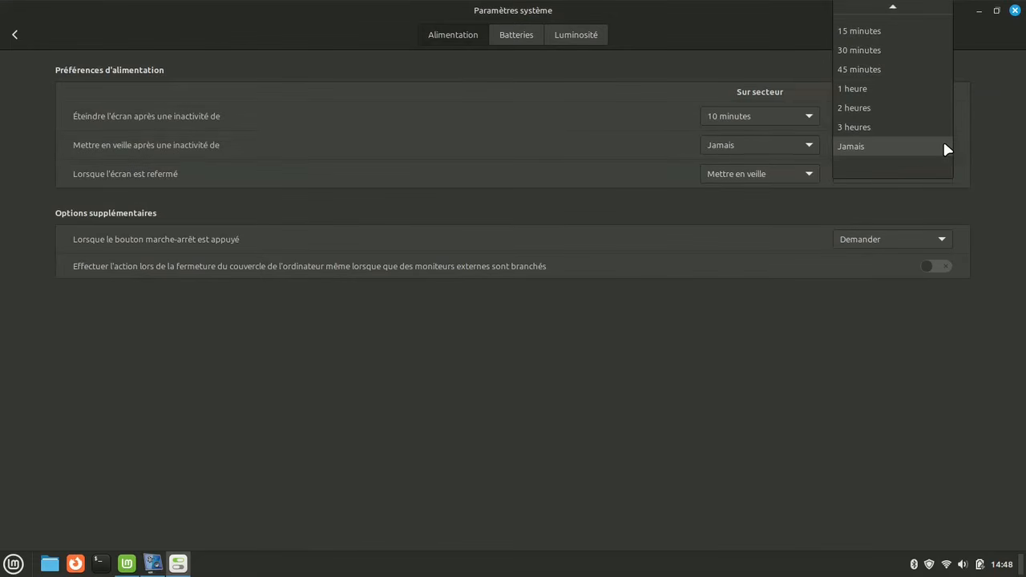
left_click(944, 145)
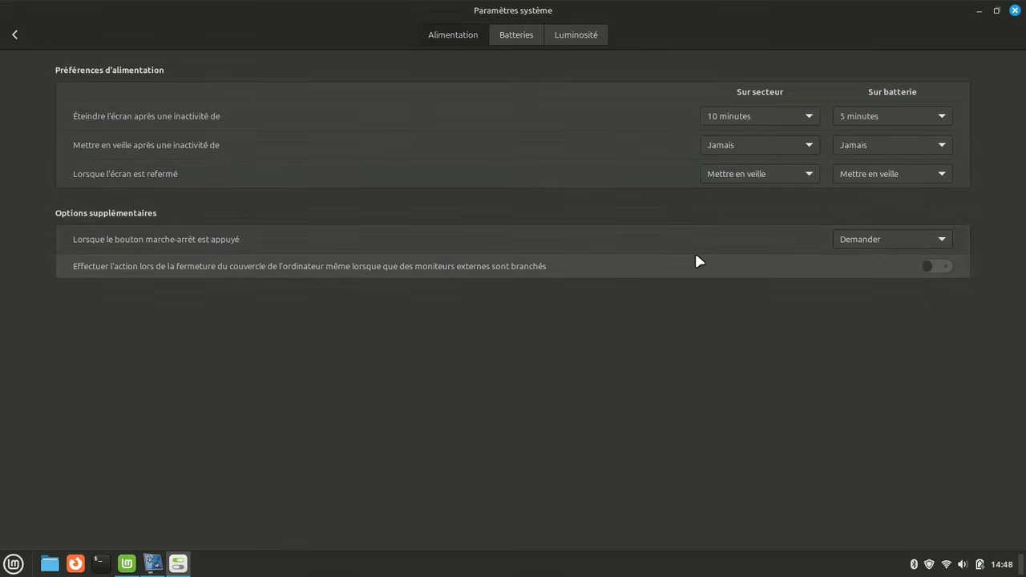
Set the power button action to Éteindre immédiatement
left_click(942, 240)
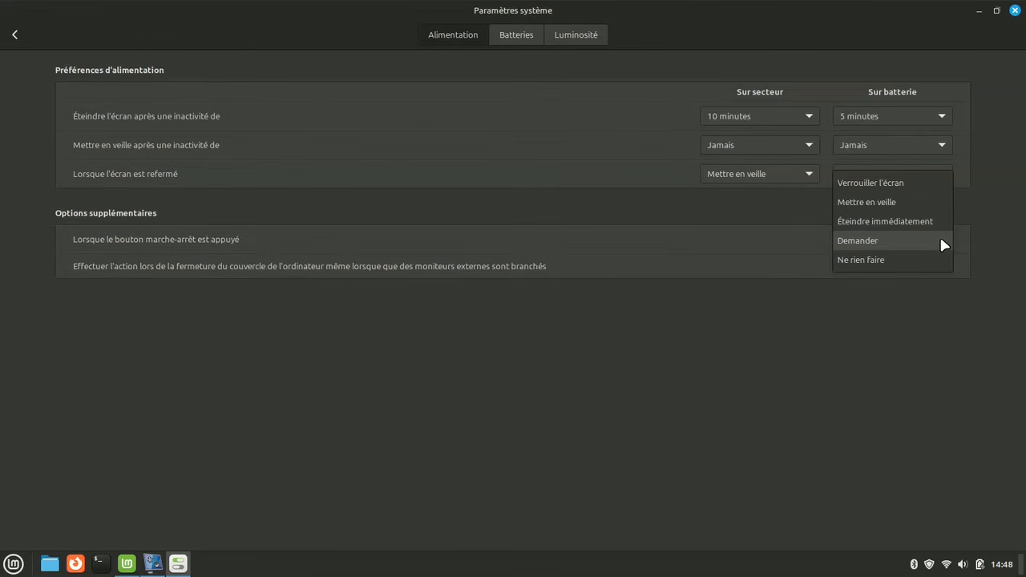
left_click(921, 223)
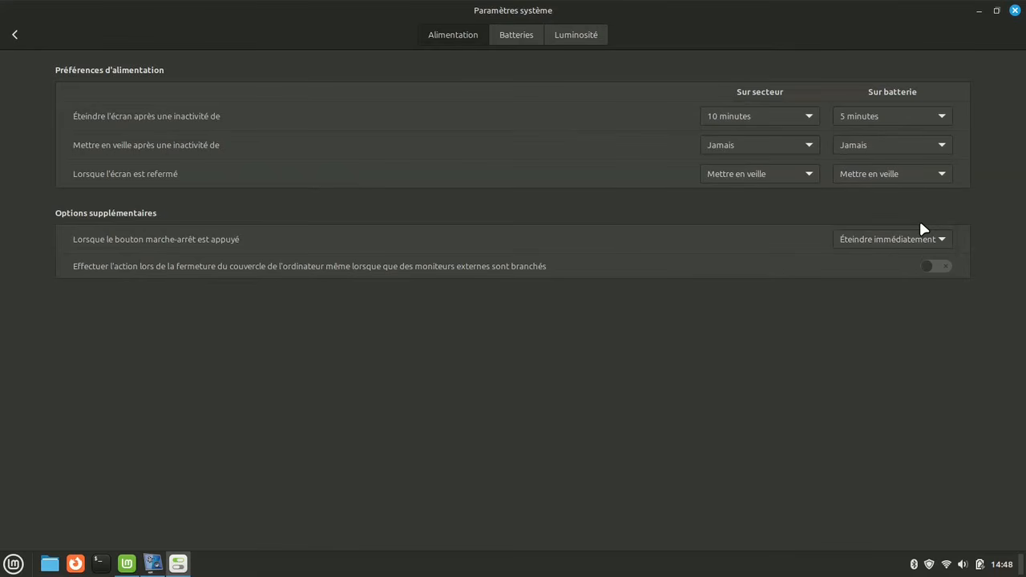
View the battery status and the screen brightness settings
left_click(505, 37)
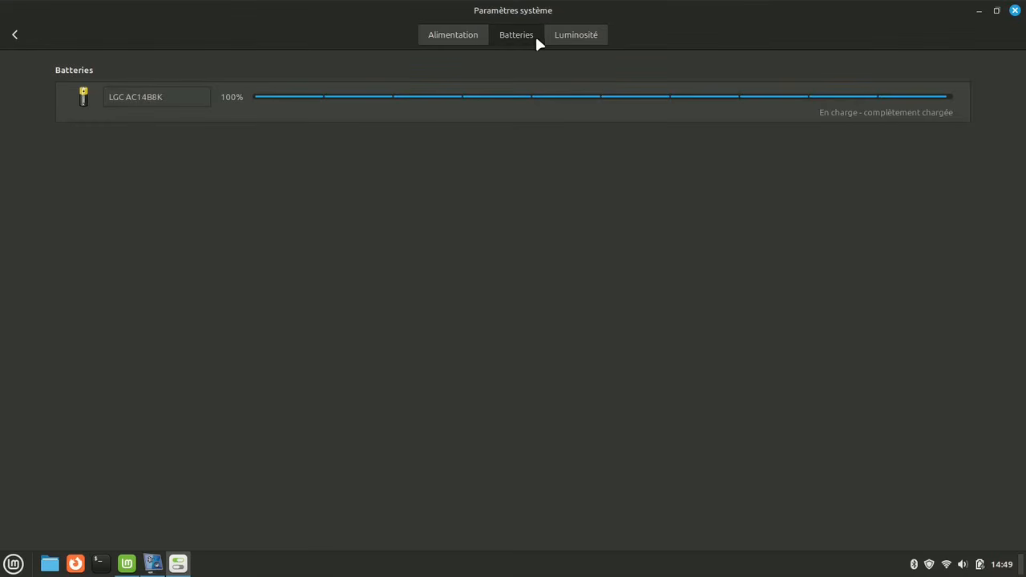
left_click(587, 37)
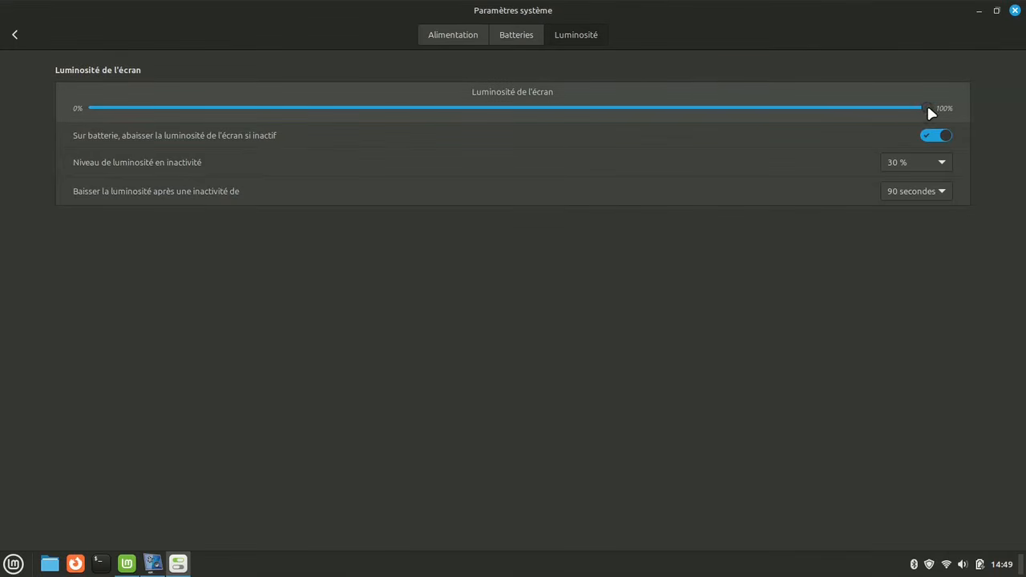
left_click_drag(927, 109, 939, 166)
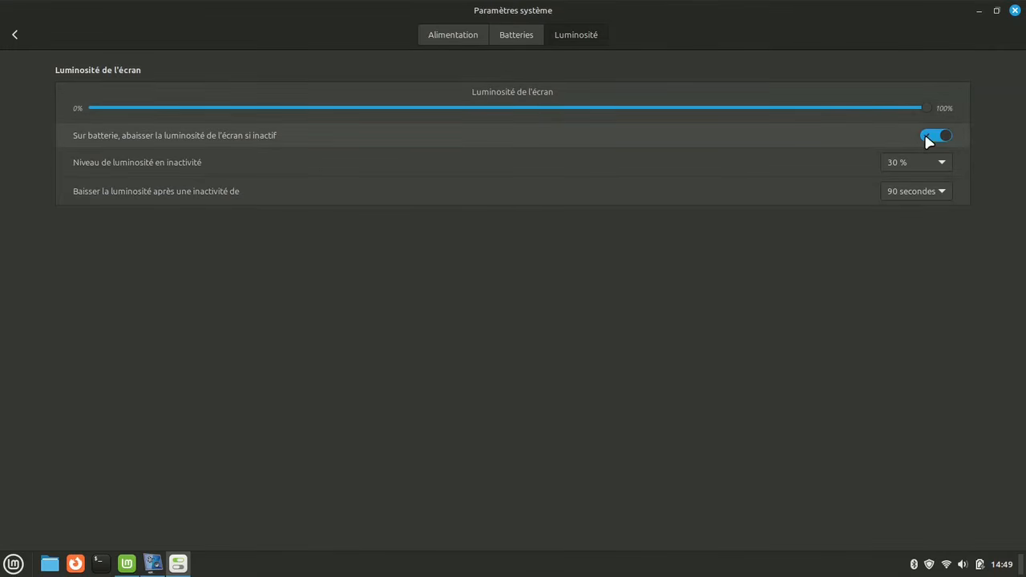
Toggle dimming the screen when idle on battery off and back on, and check the idle brightness options
left_click(929, 137)
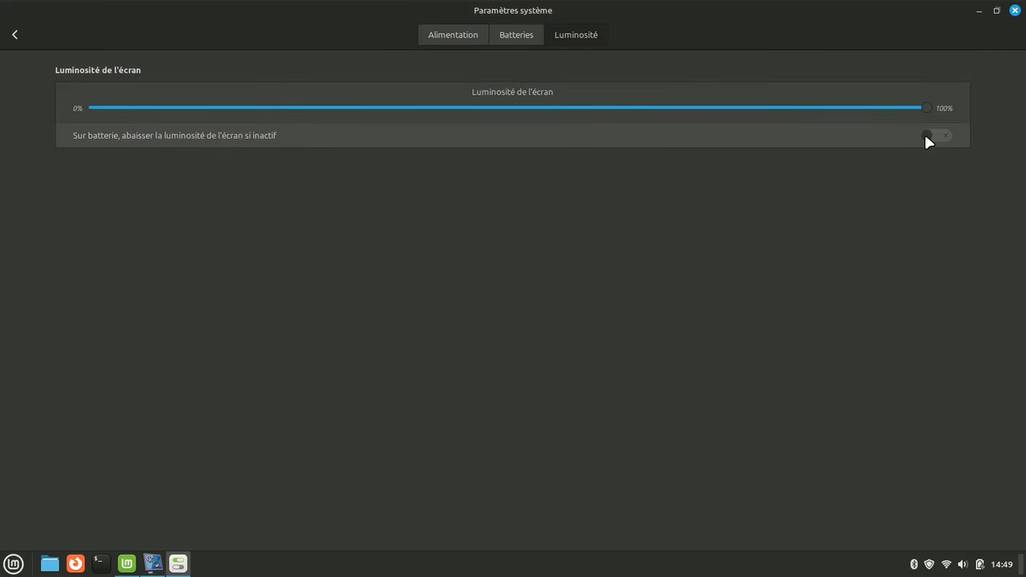
left_click(926, 134)
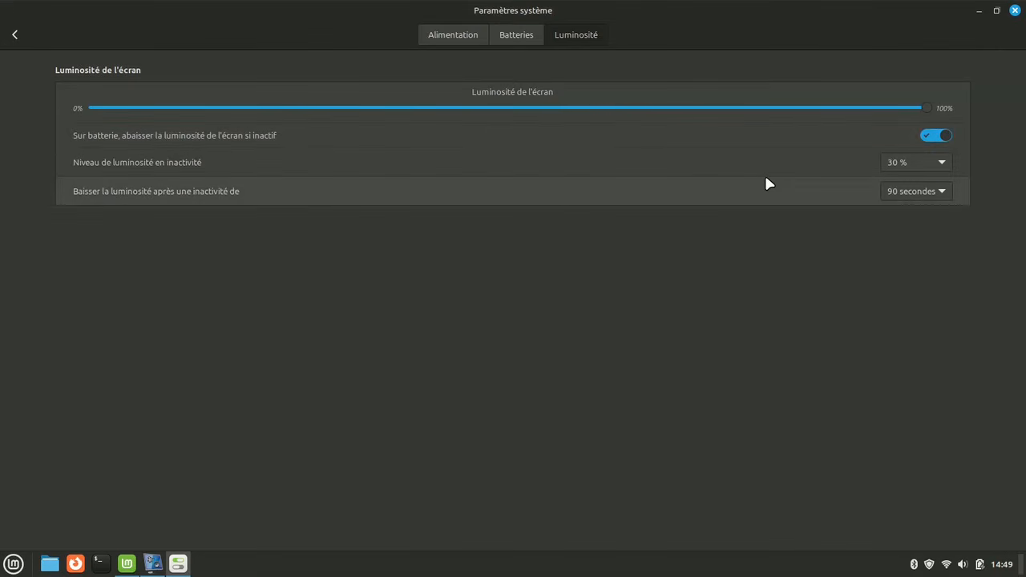
left_click(927, 165)
left_click(927, 165)
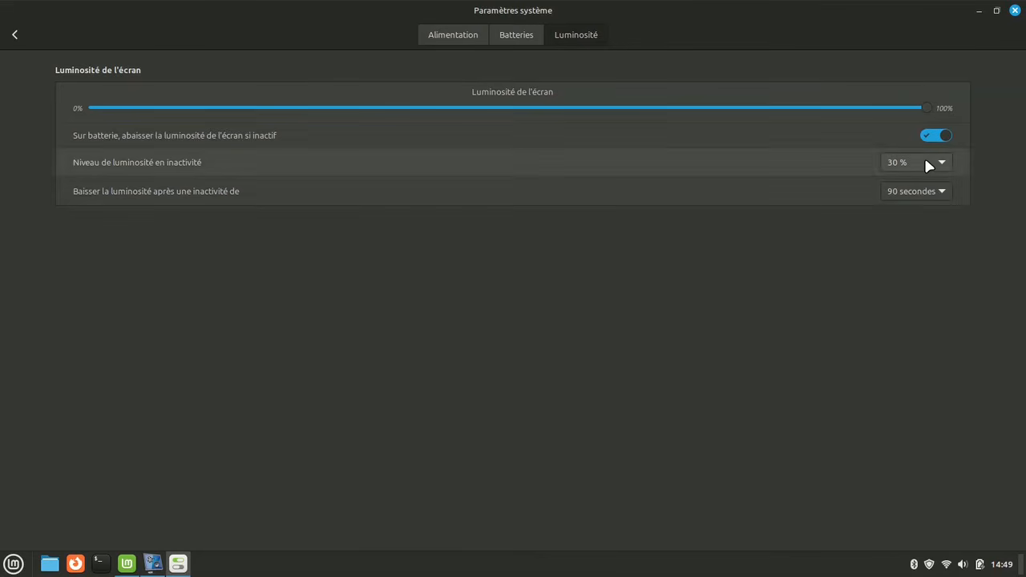
left_click(928, 193)
left_click(930, 196)
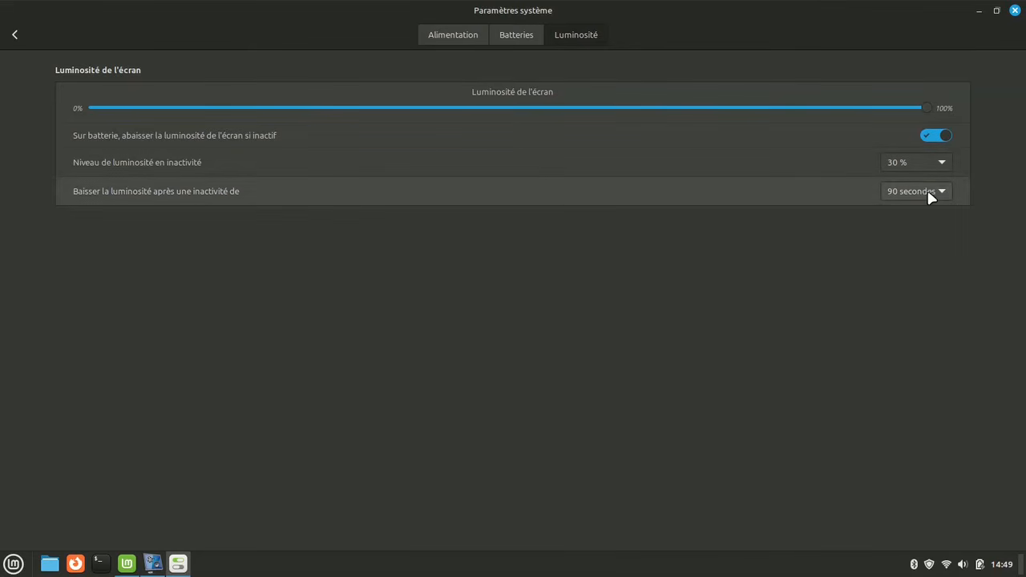
Open the Sound settings and view the input and event sounds tabs
left_click(14, 35)
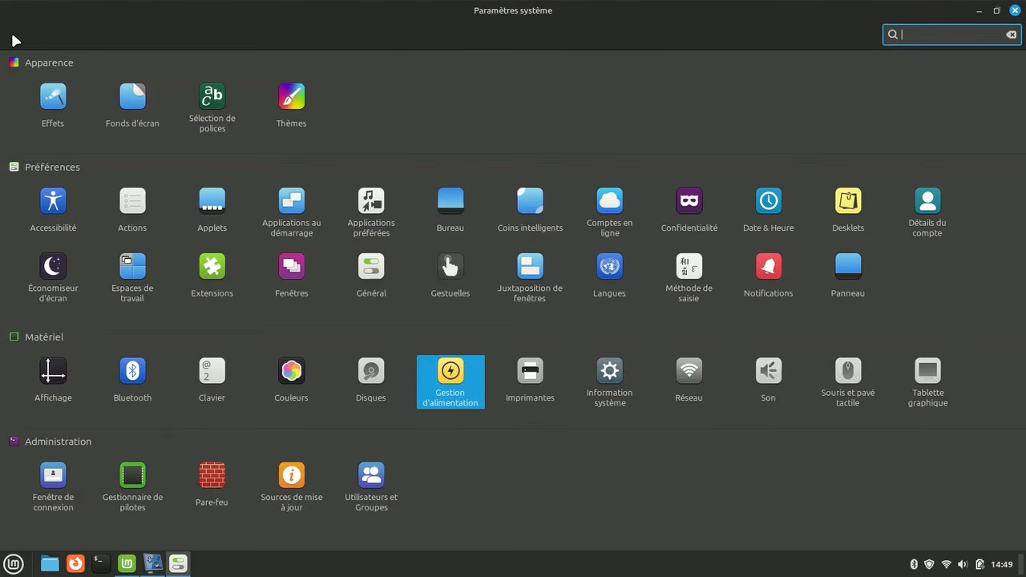
left_click(770, 372)
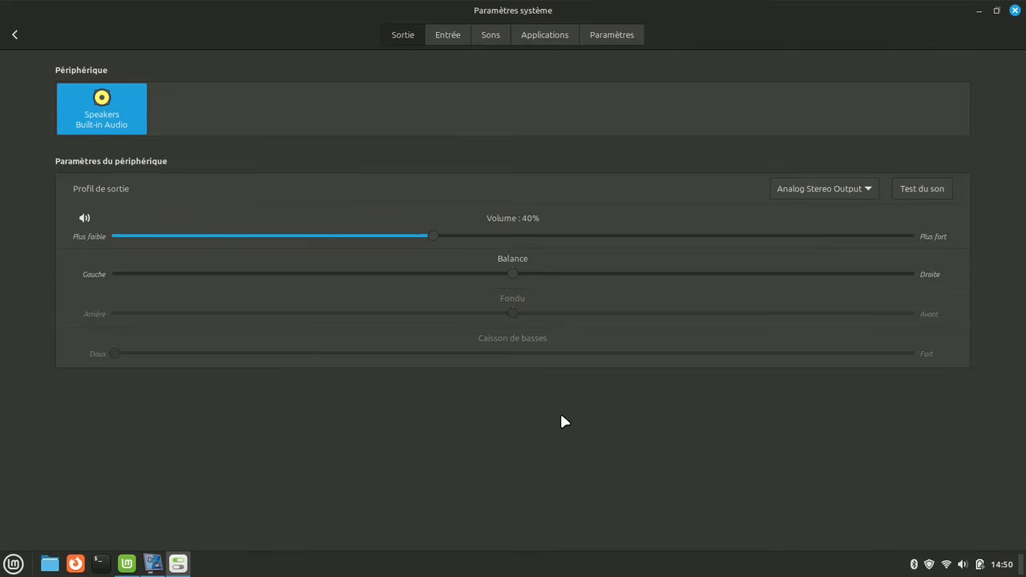
left_click(447, 36)
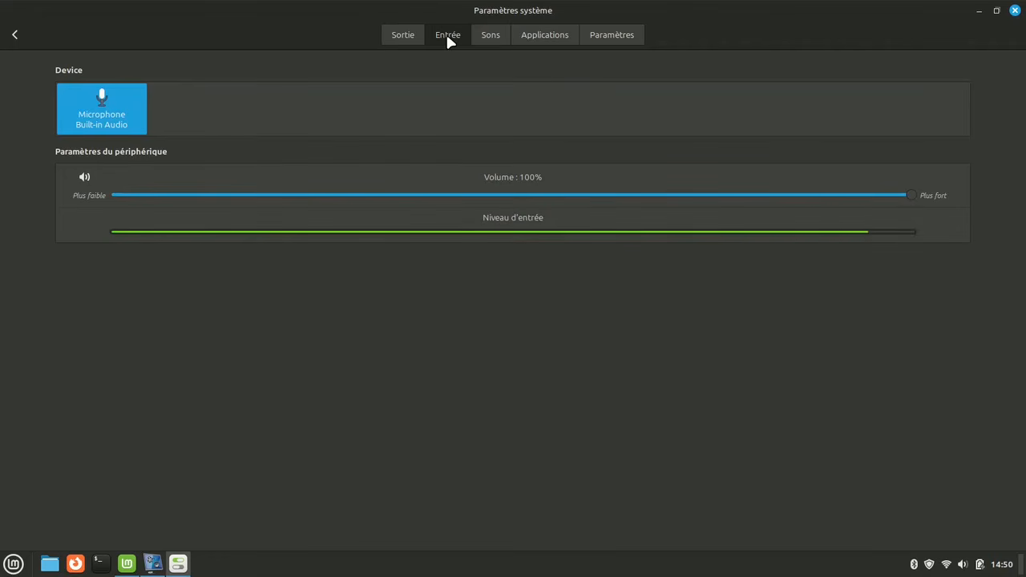
left_click(486, 36)
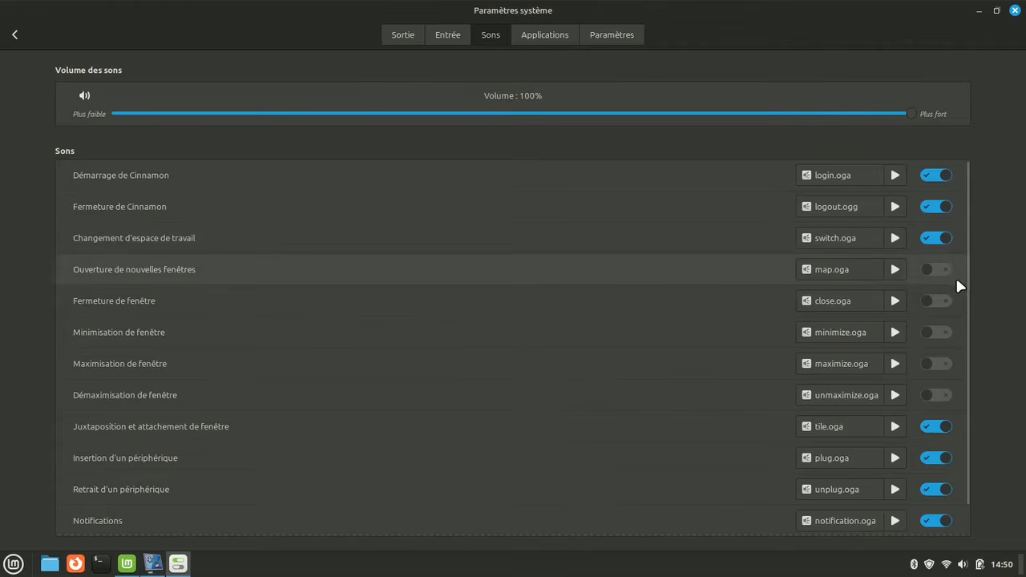
scroll(956, 279, "down", 1)
scroll(954, 282, "up", 1)
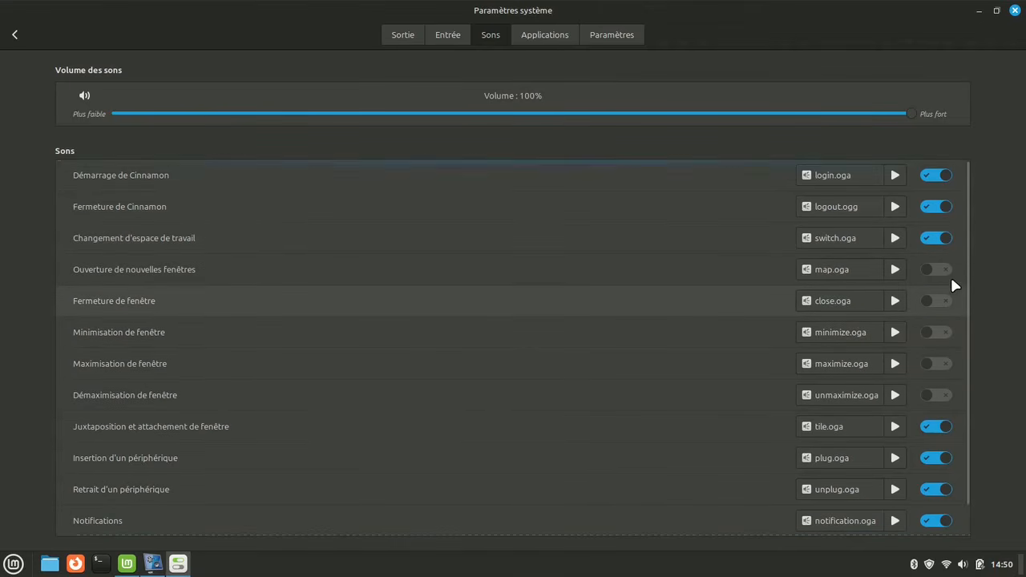
Disable every event sound except the Notifications sound
left_click(935, 174)
left_click(934, 206)
left_click(934, 237)
scroll(961, 365, "down", 1)
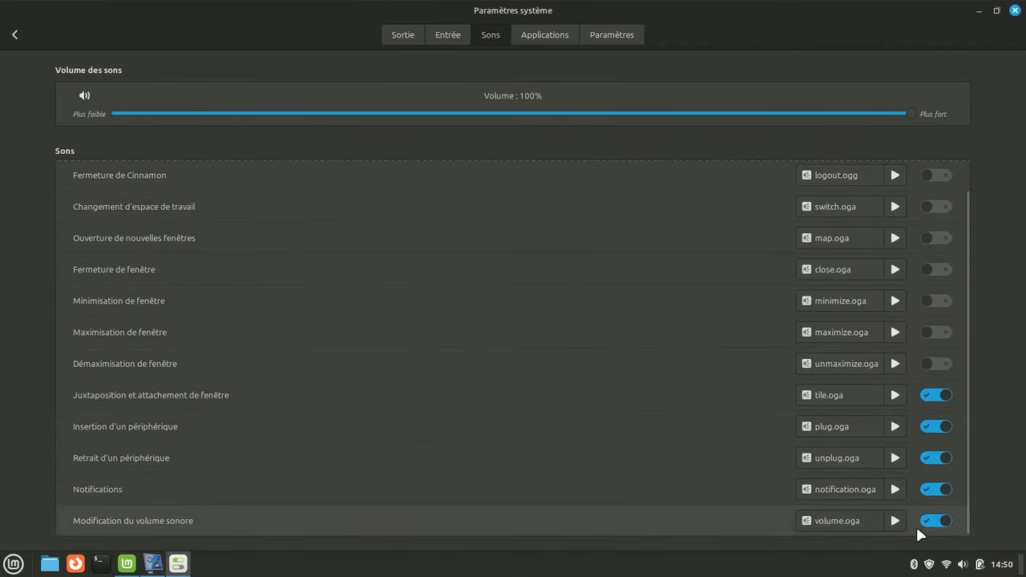
left_click(935, 520)
left_click(934, 489)
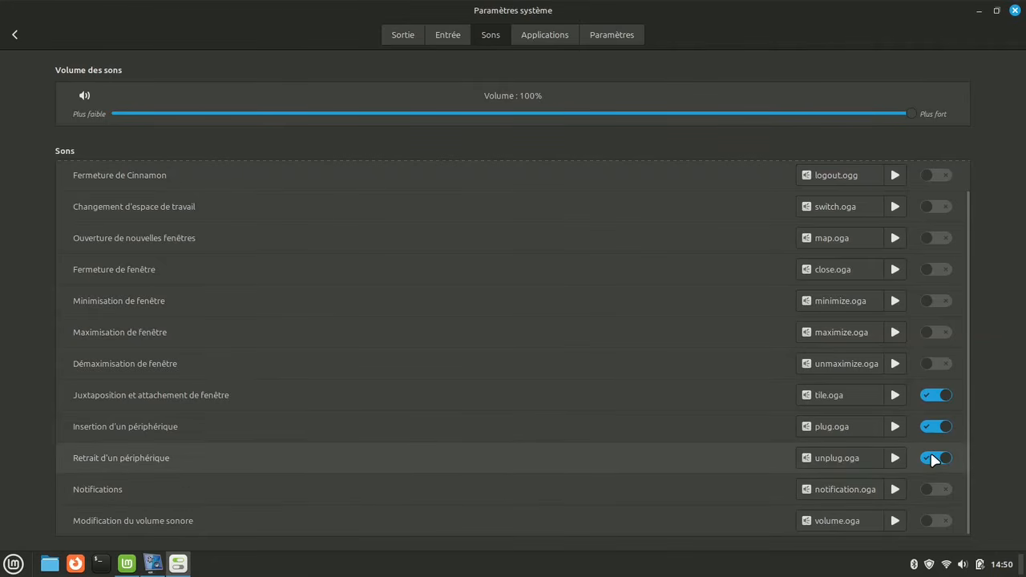
left_click(934, 457)
left_click(934, 426)
left_click(935, 395)
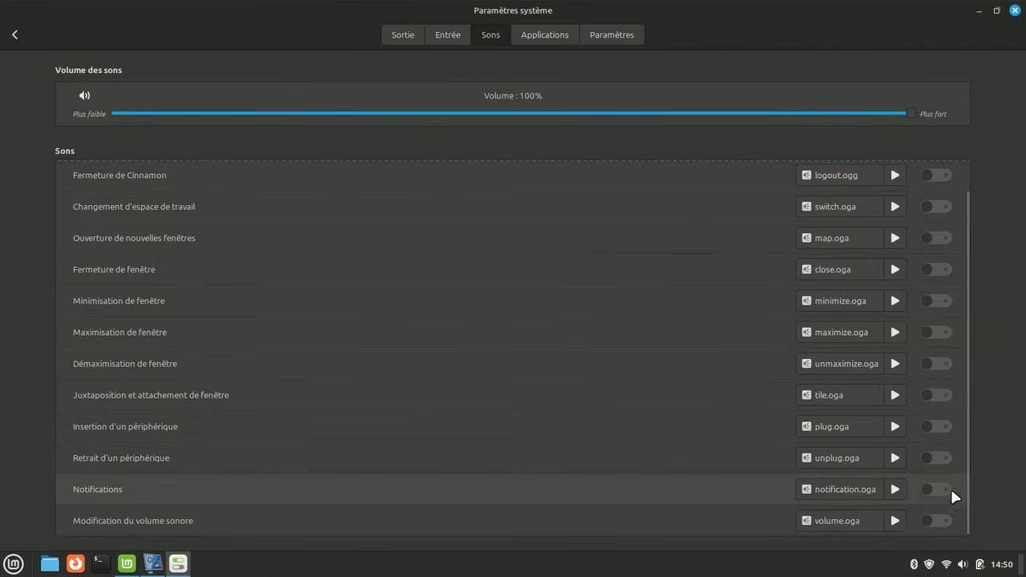
left_click(935, 489)
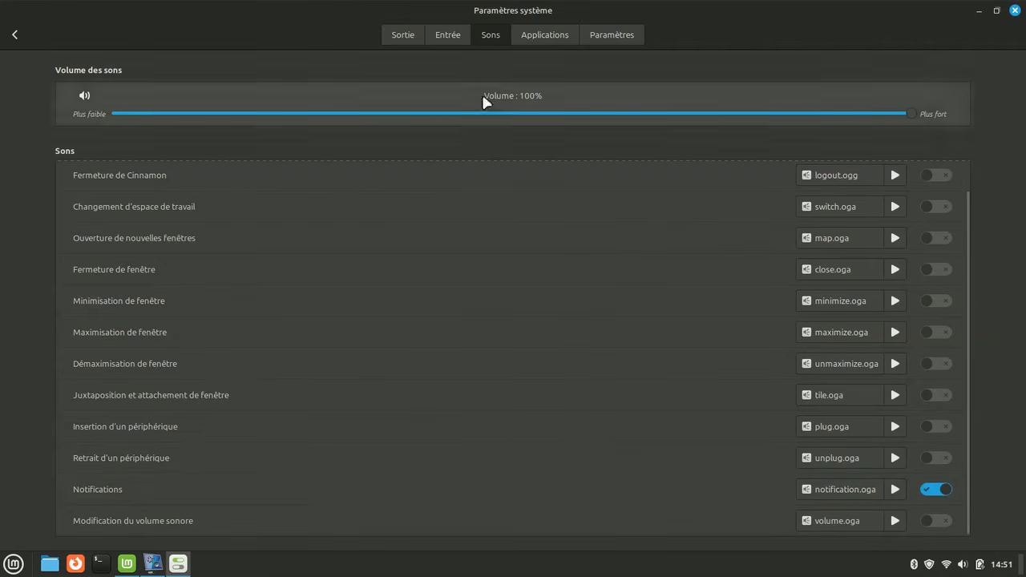
Raise the maximum volume amplification to 150%
left_click(542, 37)
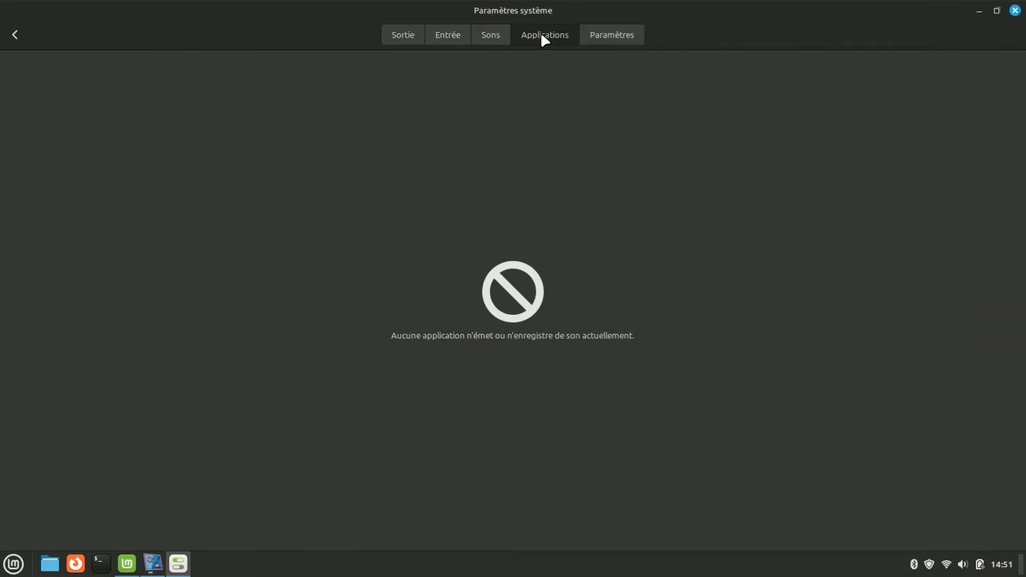
left_click(619, 37)
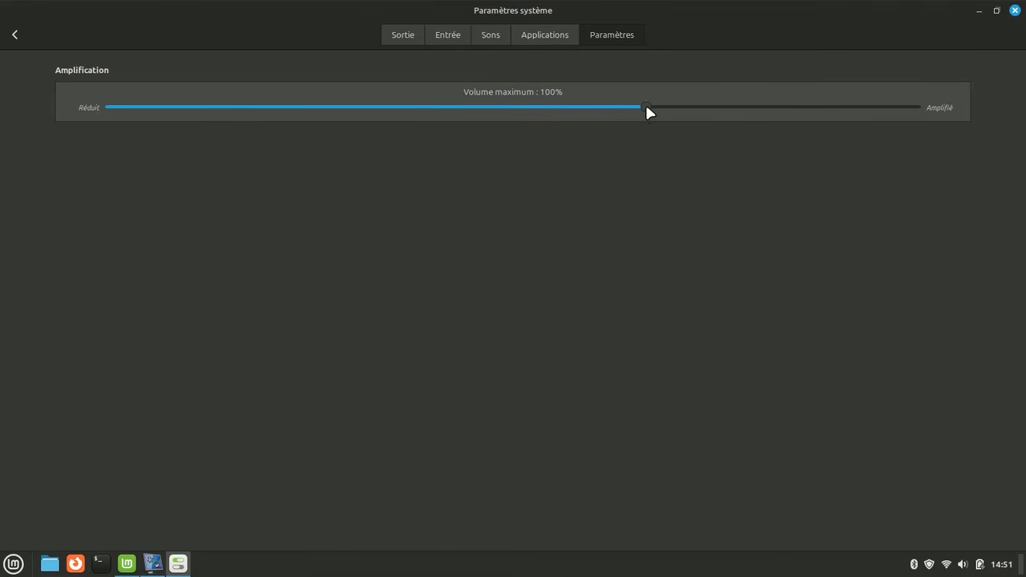
left_click_drag(646, 107, 932, 134)
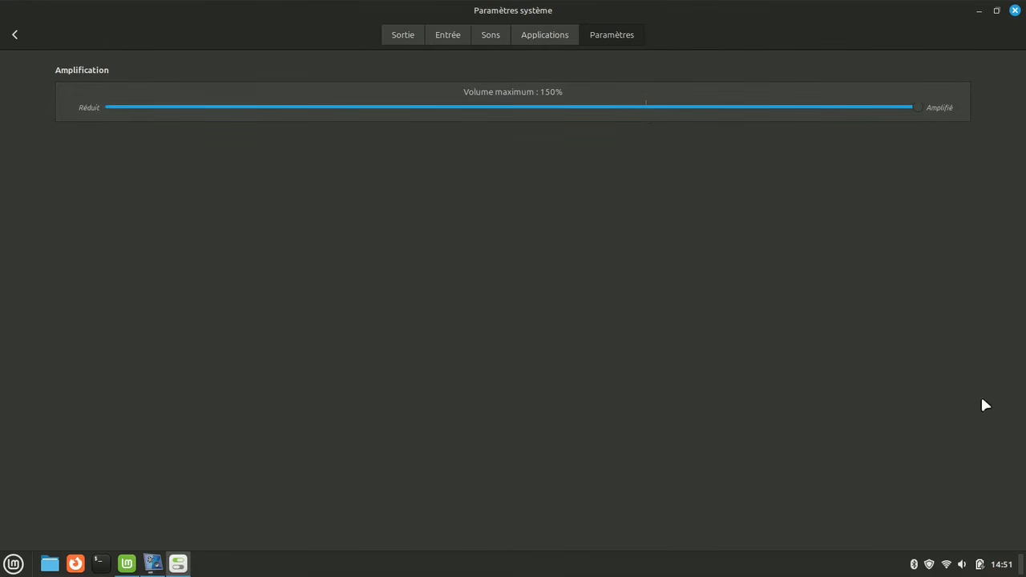
Raise the output volume using the sound applet in the panel
left_click(964, 565)
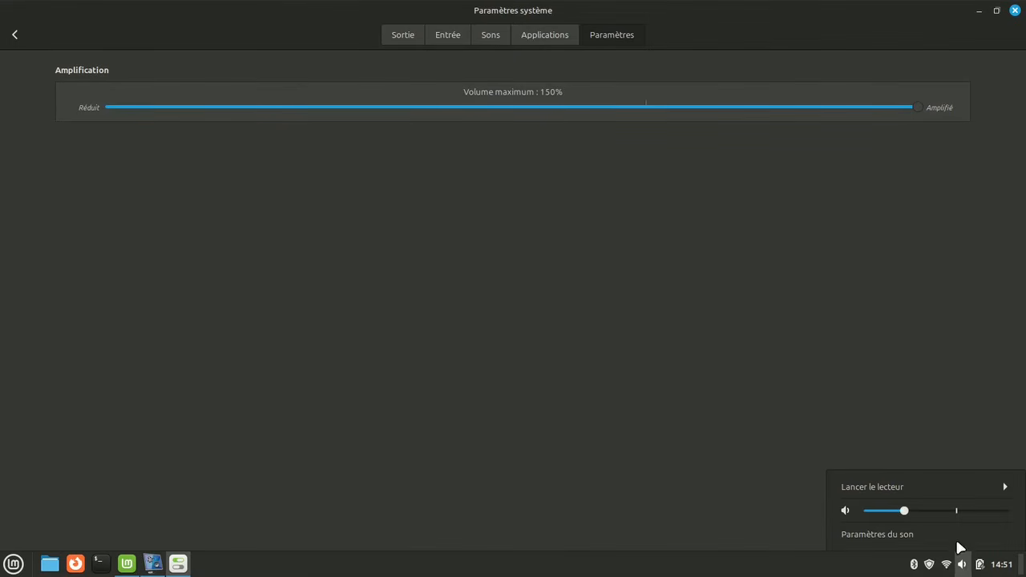
mouse_move(904, 512)
left_mouse_down()
mouse_move(1009, 521)
mouse_move(919, 518)
left_mouse_up()
left_click(843, 307)
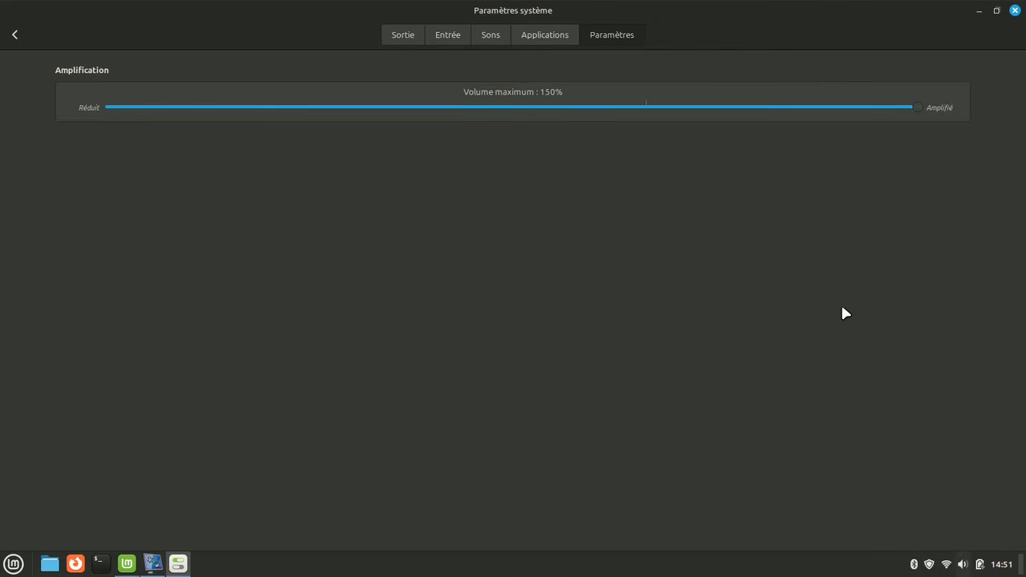
Return to the settings overview and close System Settings
left_click(16, 35)
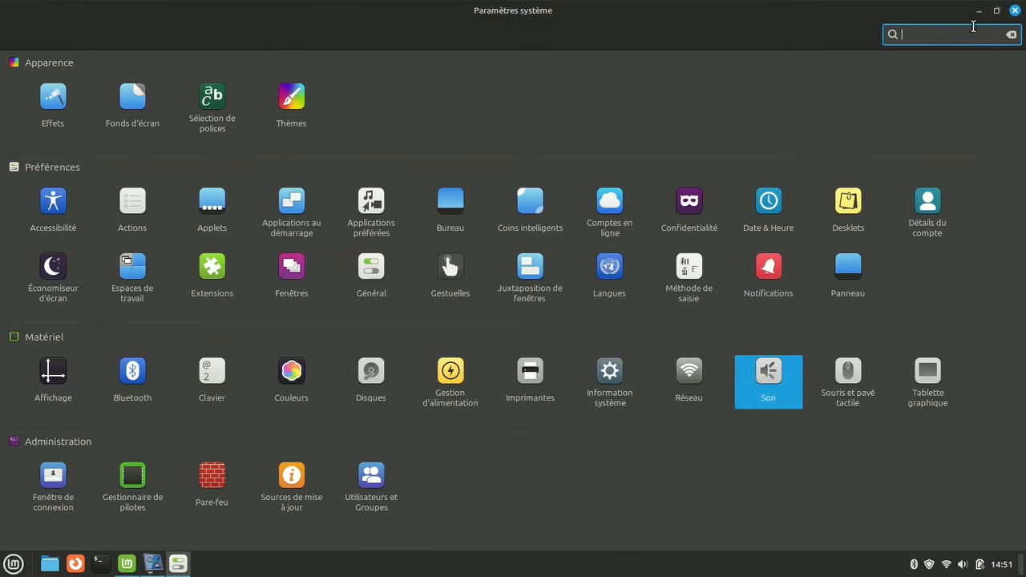
left_click(1014, 11)
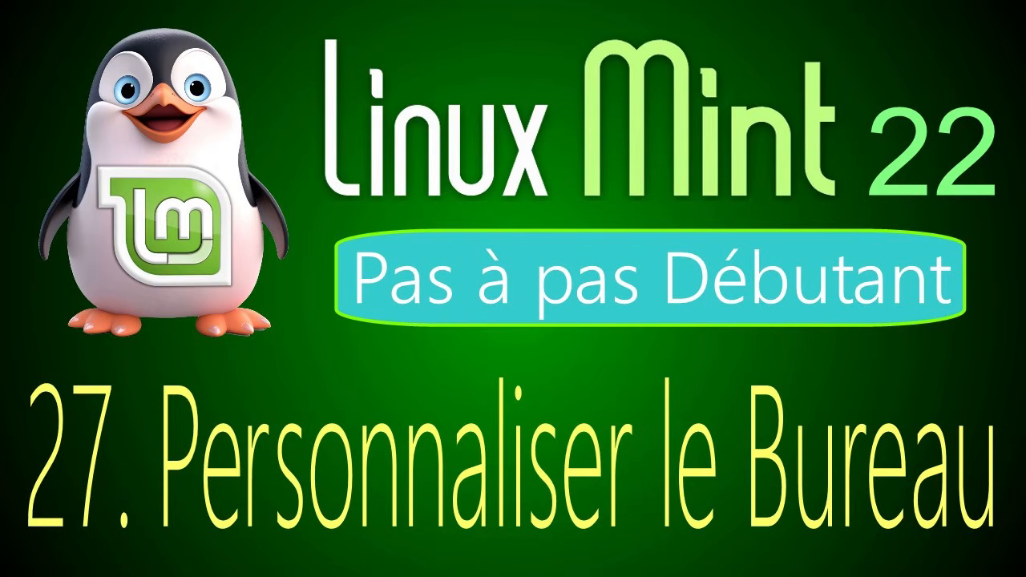